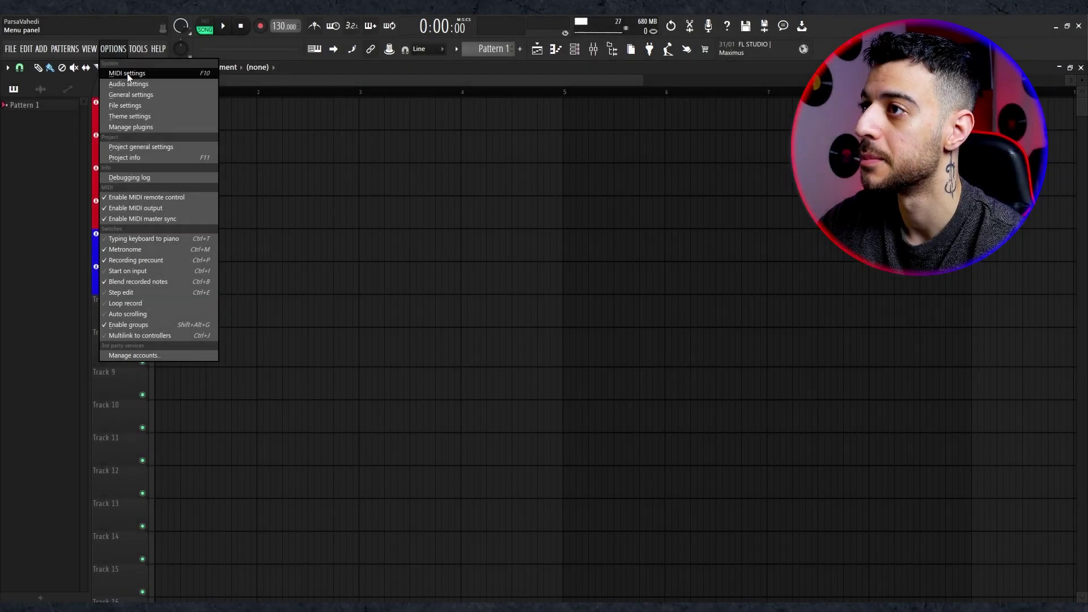
# Step: Select 3- Bass Station II as both MIDI input and output on port 5
pyautogui.click(128, 74)
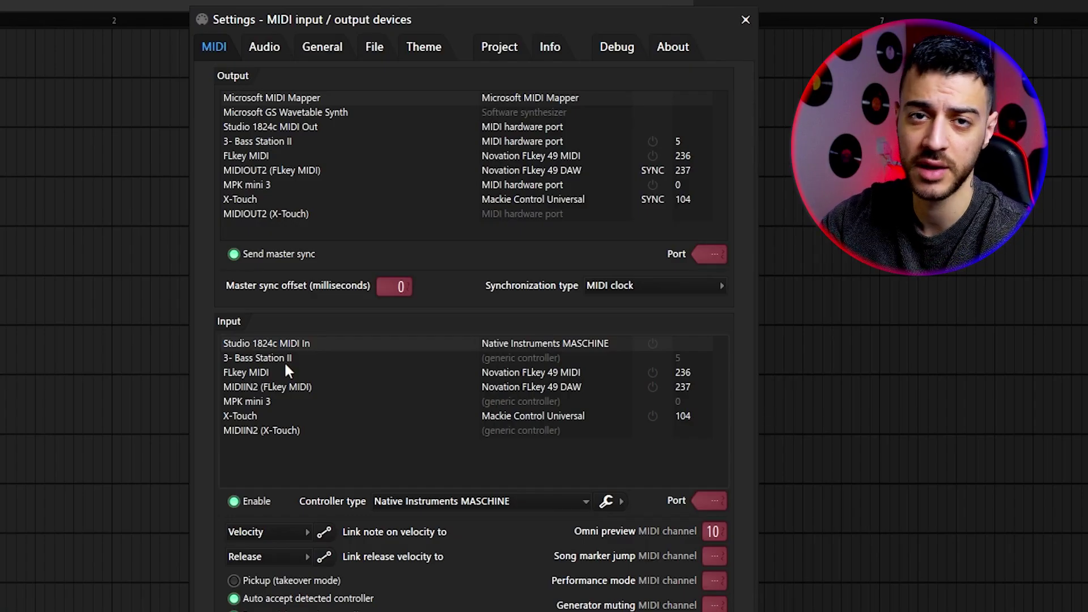
pyautogui.click(247, 360)
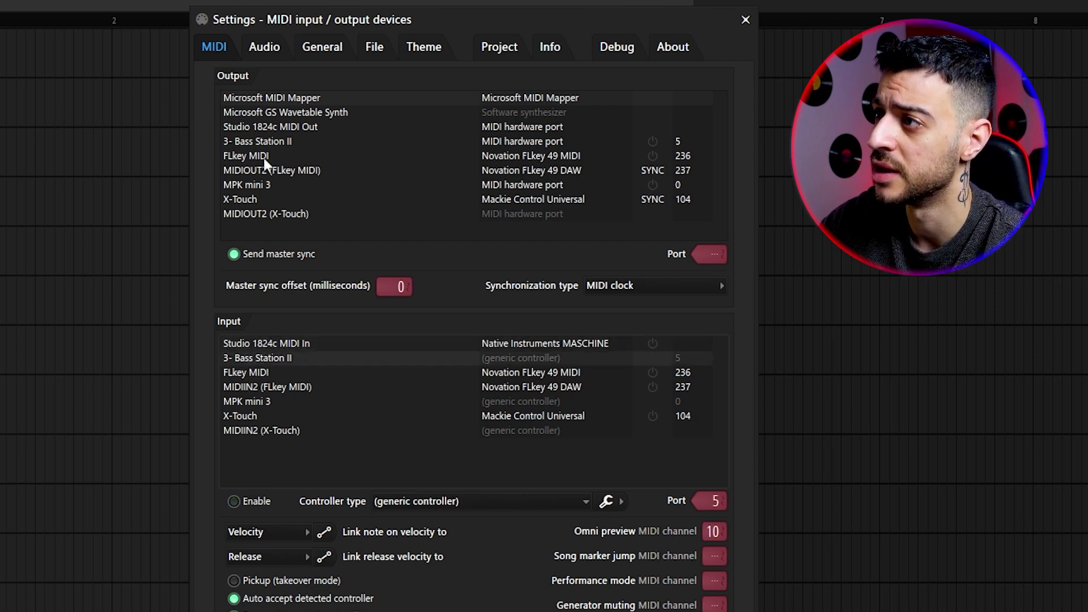
pyautogui.click(253, 143)
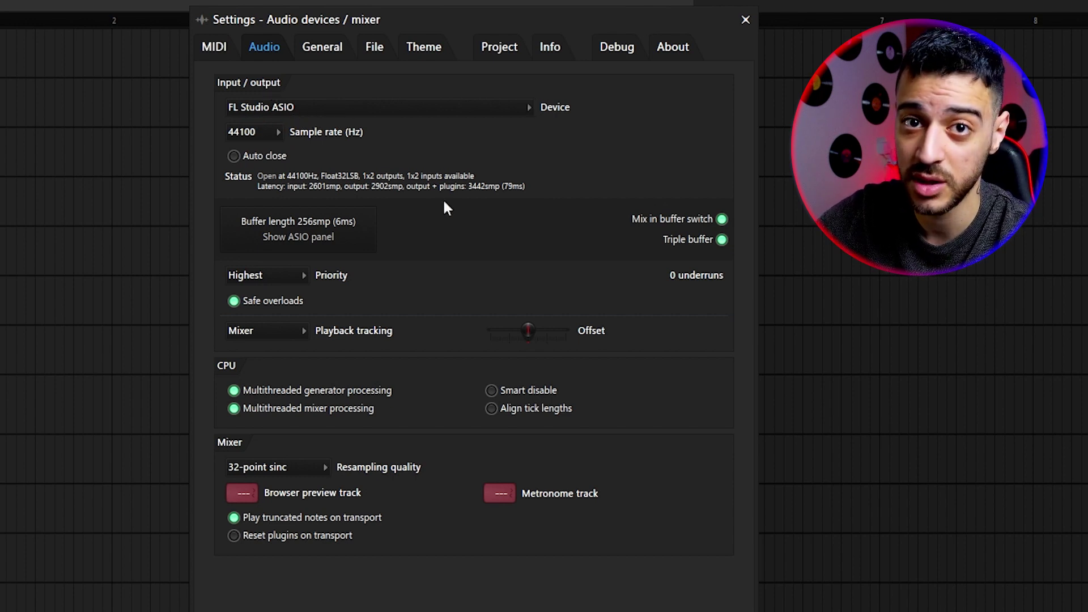
# Step: Keep FL Studio ASIO as the audio device and bring up its ASIO panel
pyautogui.click(456, 109)
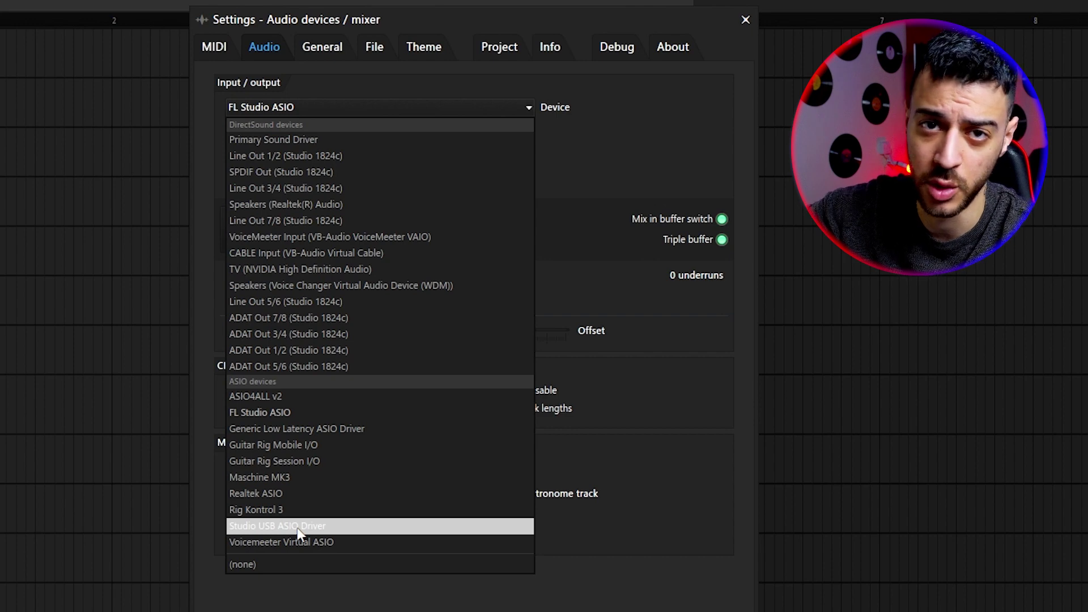
pyautogui.click(306, 412)
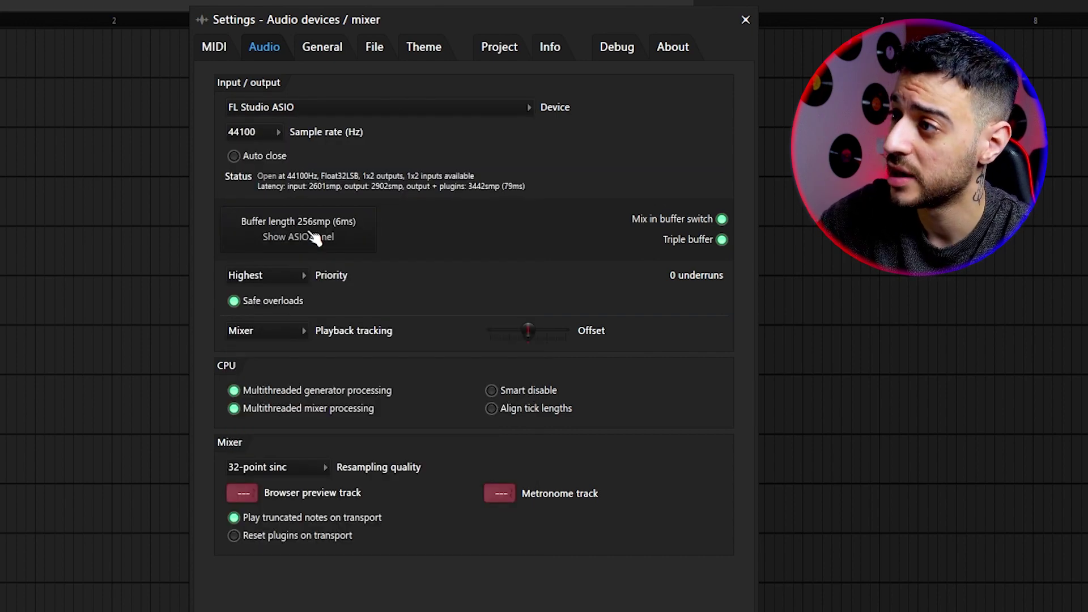
pyautogui.click(314, 238)
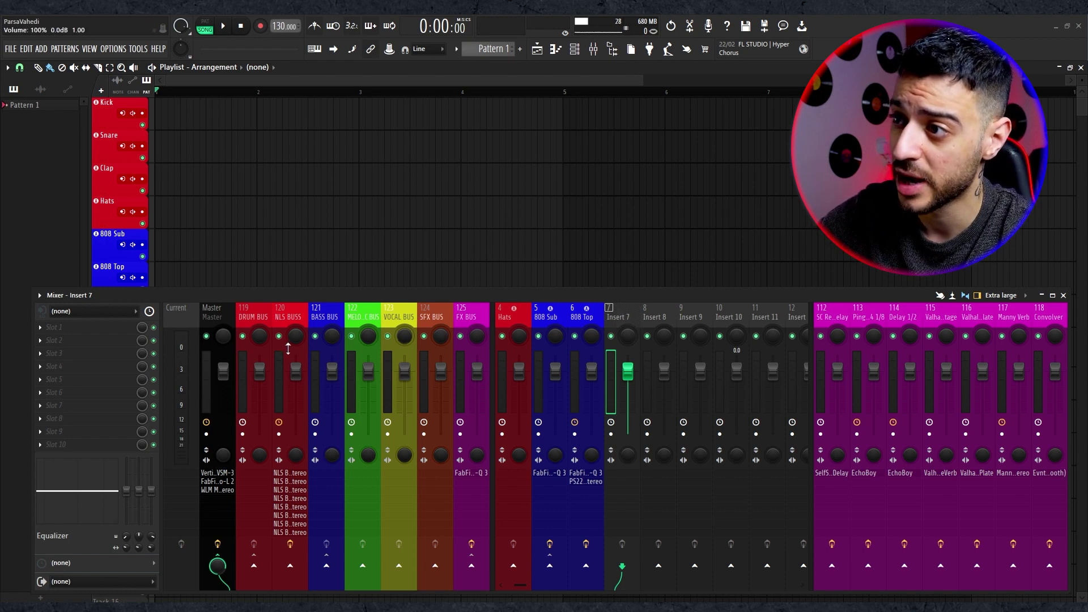
# Step: Feed mixer Insert 7 from the FL Studio ASIO mono In 1 input
pyautogui.click(116, 313)
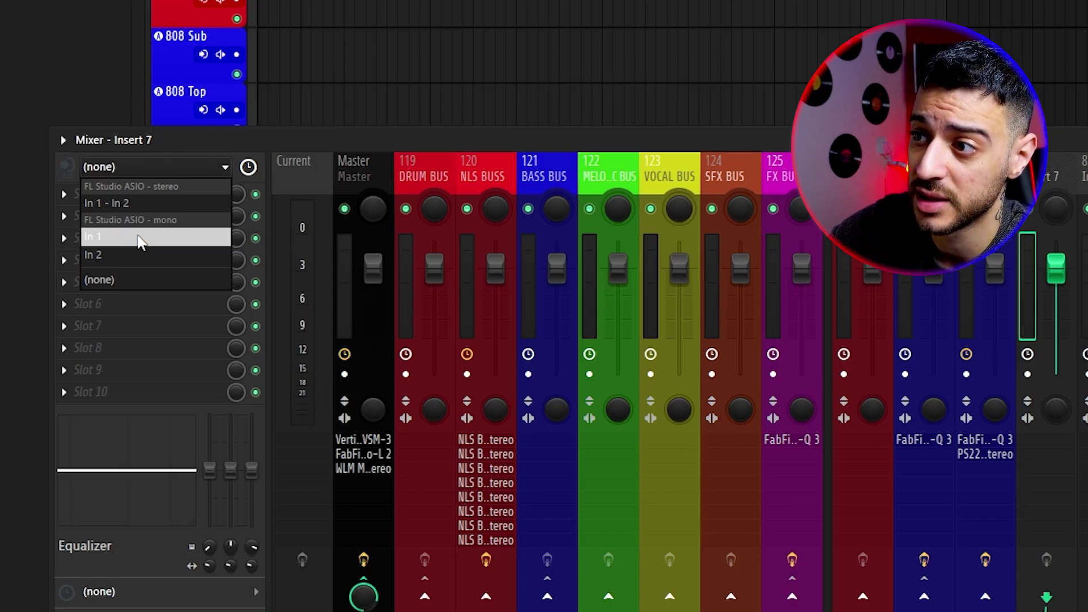
pyautogui.click(137, 240)
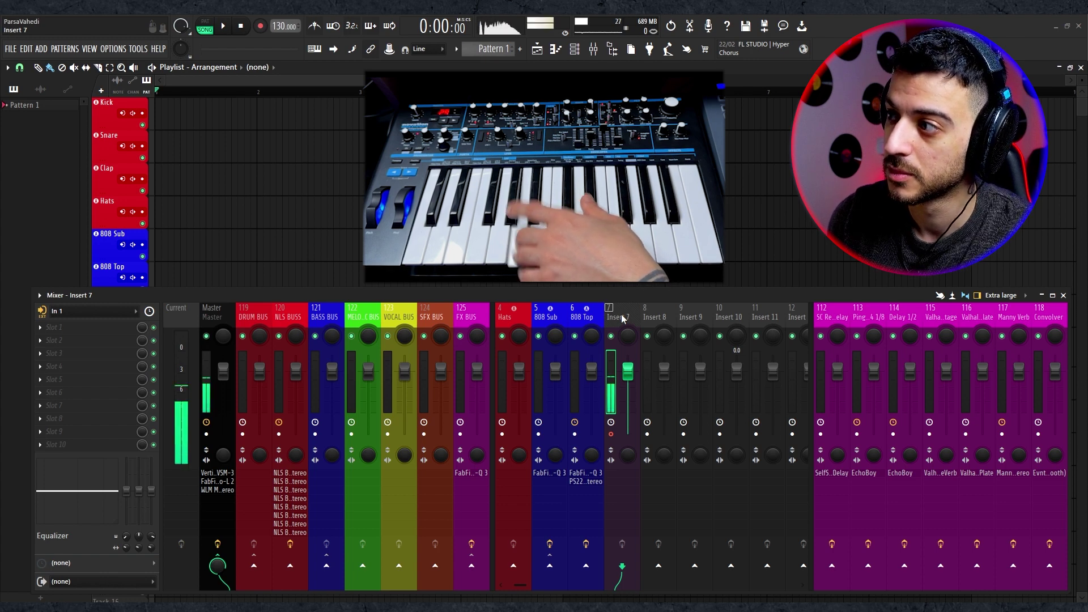
pyautogui.scroll(-3, 416, 213)
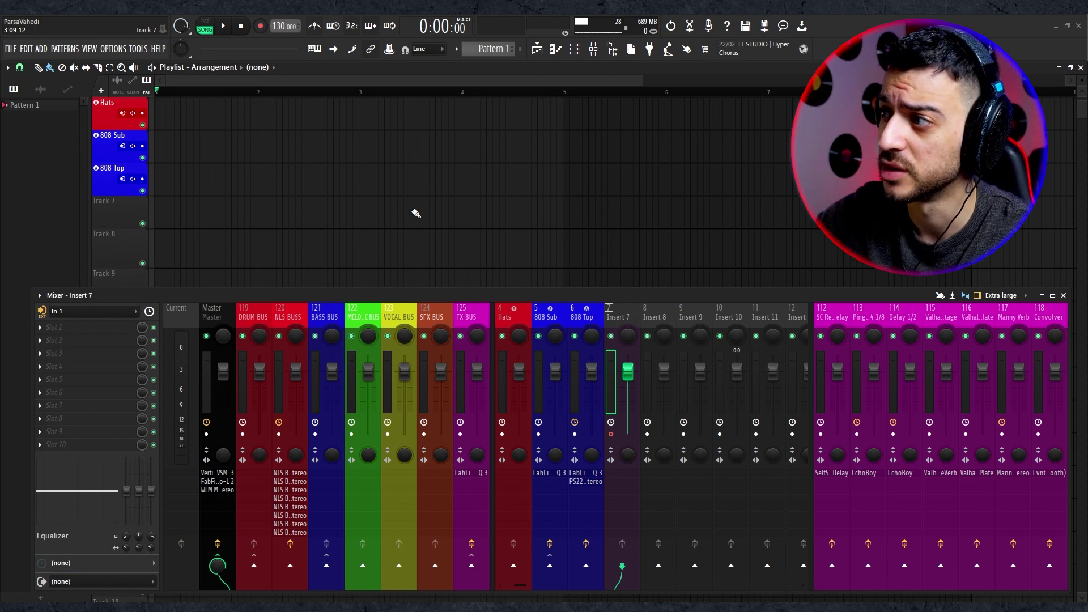
# Step: Start recording the synth's audio into the playlist as an audio clip
pyautogui.click(261, 28)
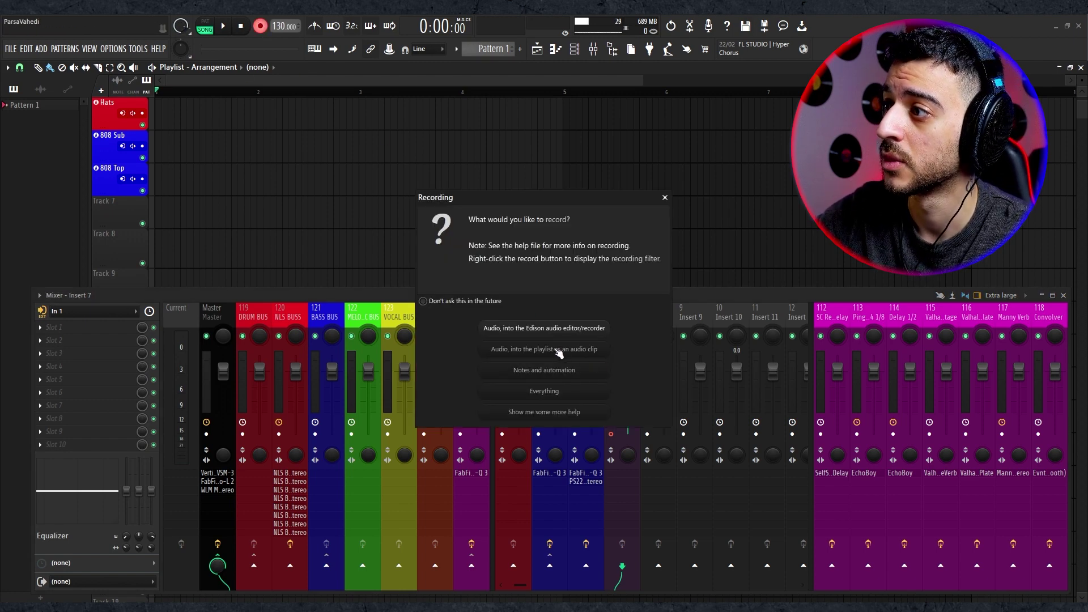
pyautogui.click(547, 350)
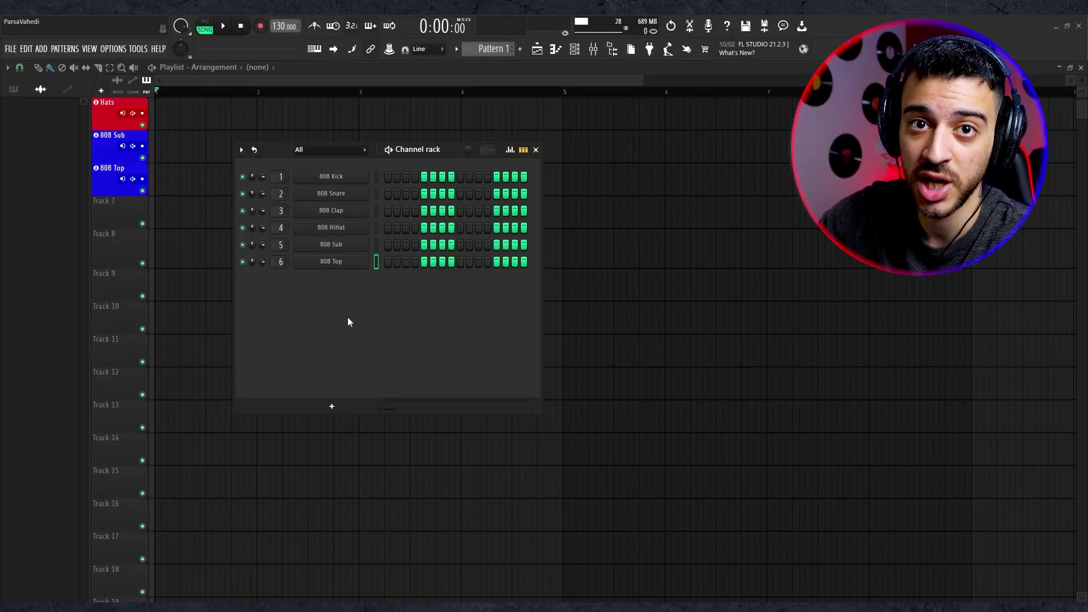
# Step: Add a MIDI Out channel to the Channel Rack with its port set to 5
pyautogui.click(332, 406)
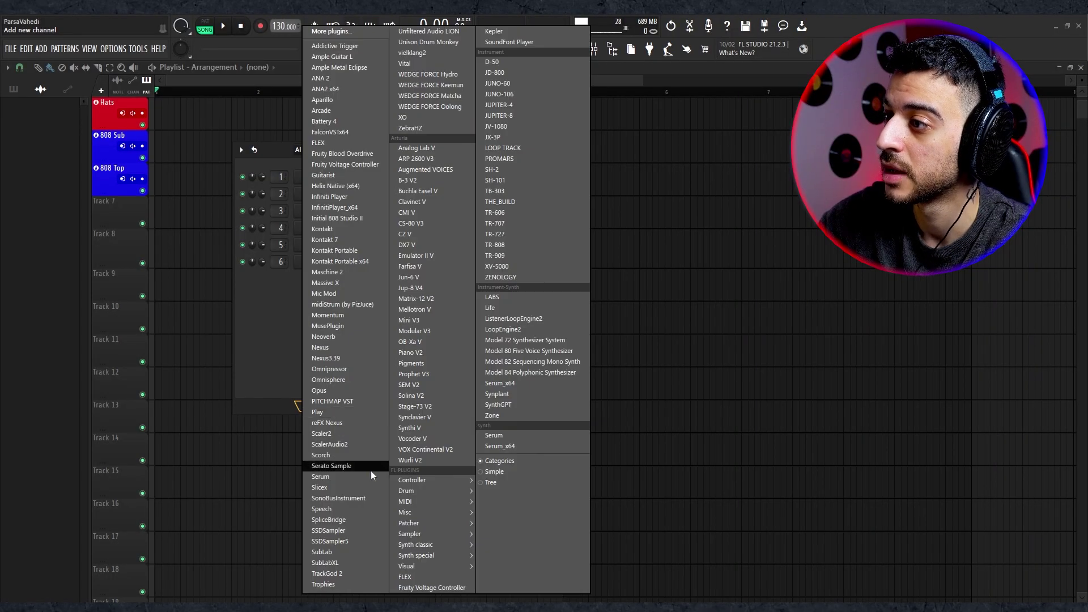
pyautogui.moveTo(447, 502)
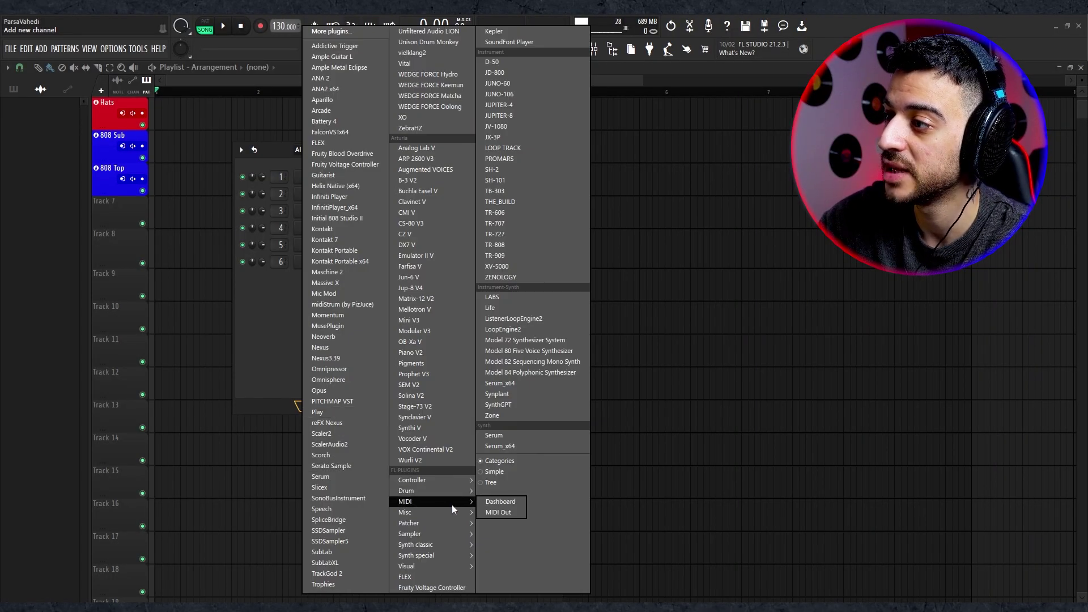
pyautogui.click(499, 512)
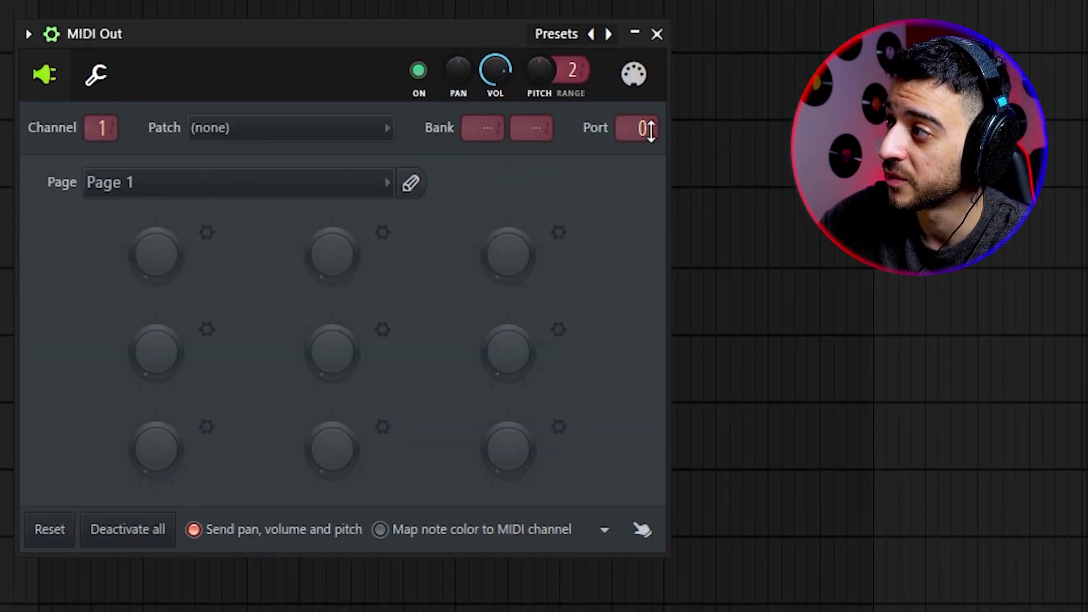
pyautogui.moveTo(649, 130); pyautogui.dragTo(650, 114)
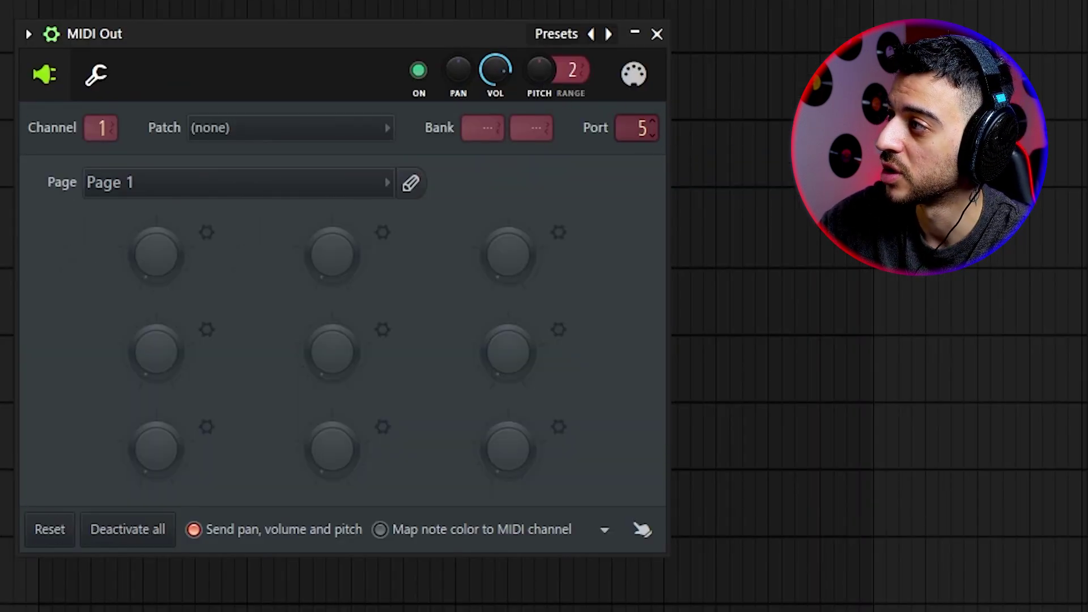
pyautogui.rightClick(337, 241)
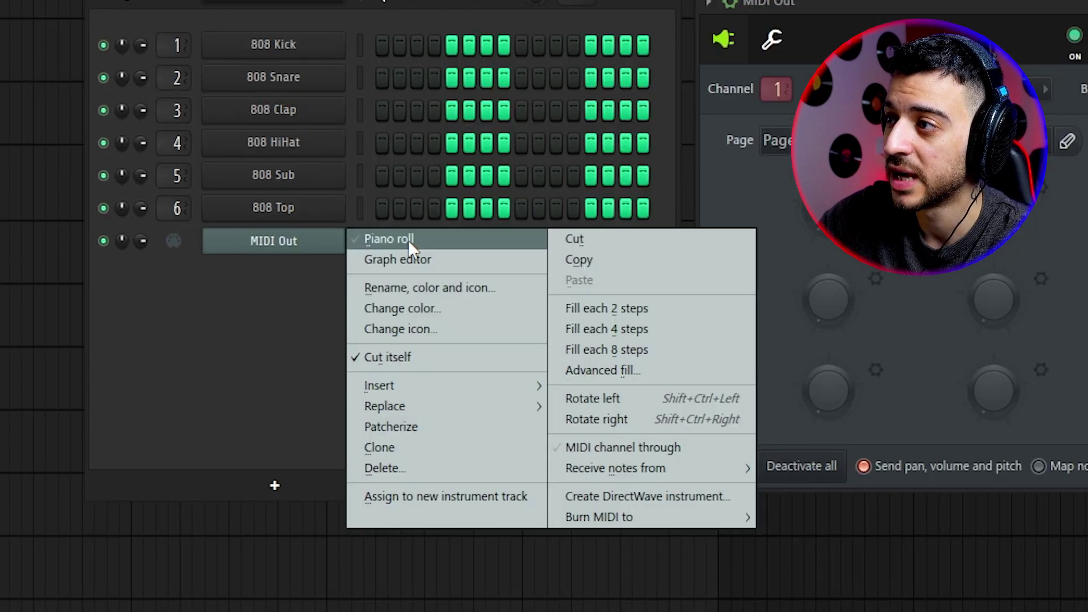
# Step: Open the MIDI Out piano roll and preview the D4 note on the synth
pyautogui.click(408, 240)
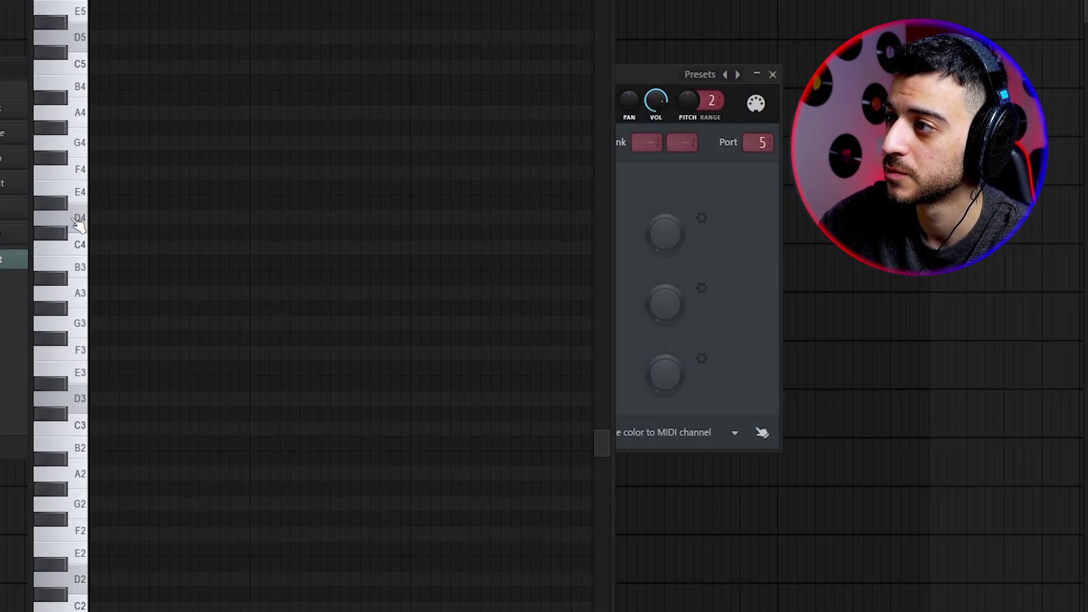
pyautogui.click(78, 224)
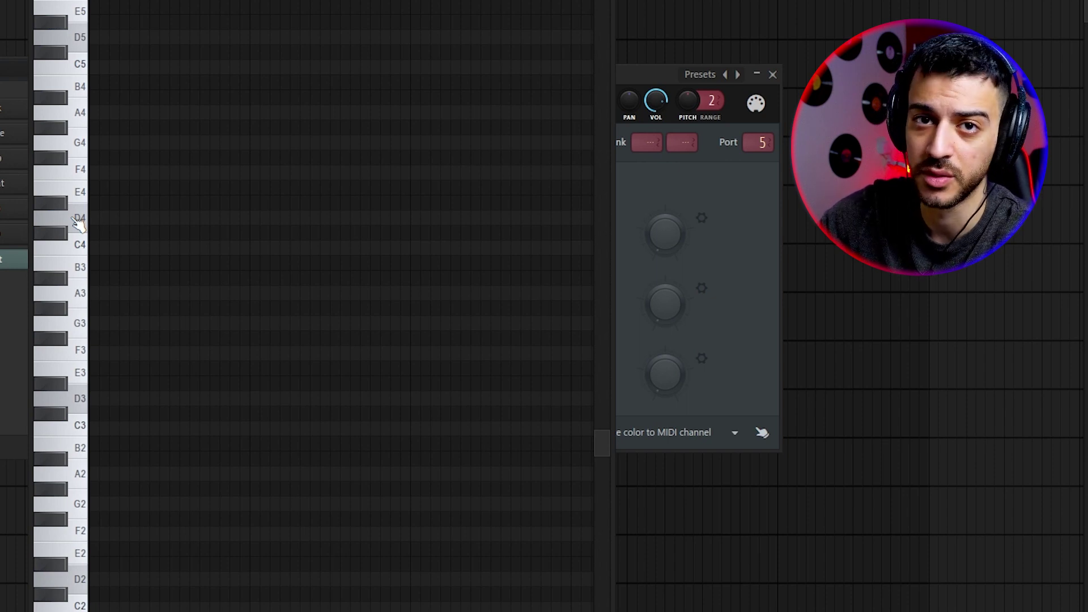
pyautogui.click(78, 225)
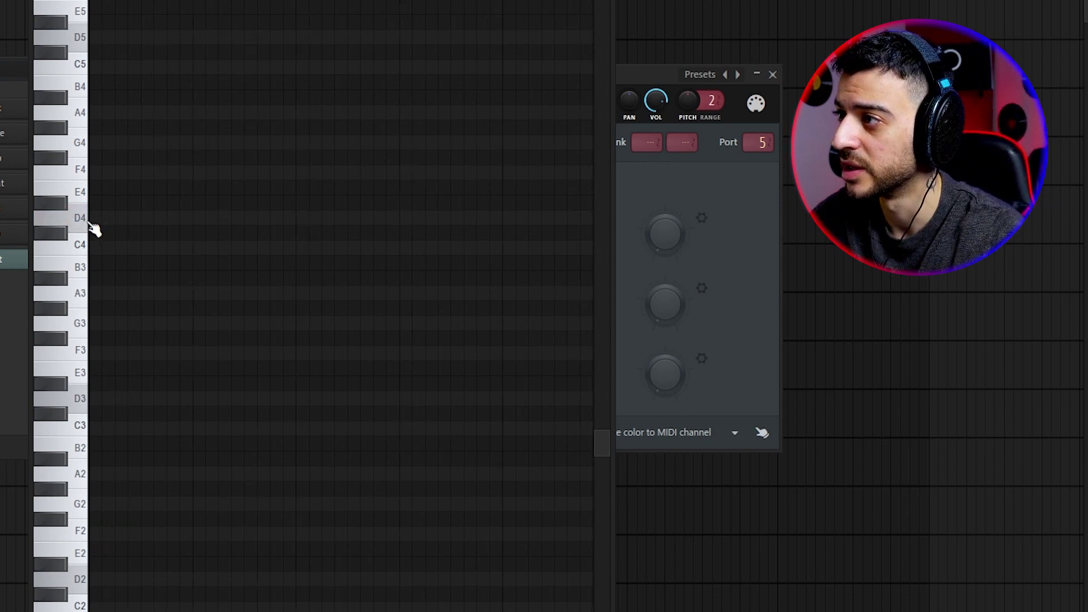
# Step: Place four evenly spaced D4 notes and play them back to the synth
pyautogui.click(93, 218)
pyautogui.click(169, 220)
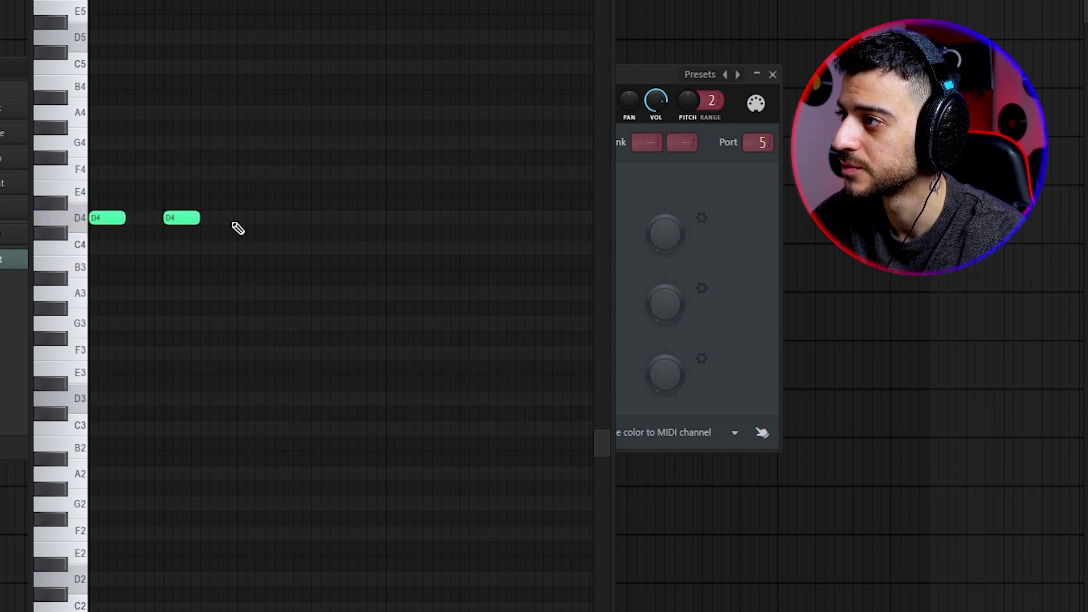
pyautogui.click(241, 220)
pyautogui.click(316, 219)
pyautogui.press('space')
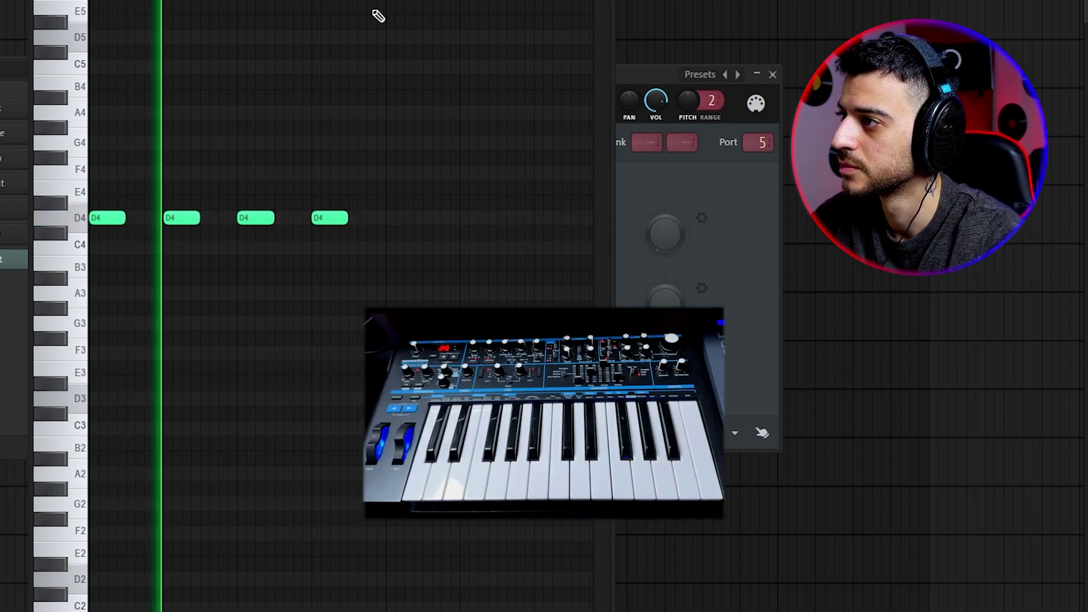
pyautogui.press('space')
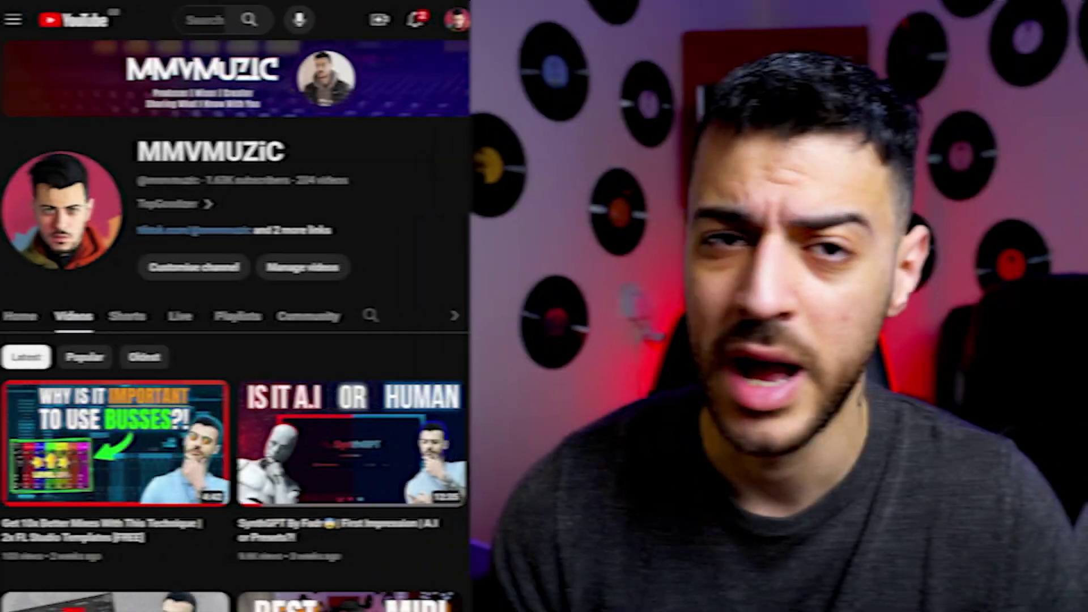
pyautogui.scroll(-5, 242, 340)
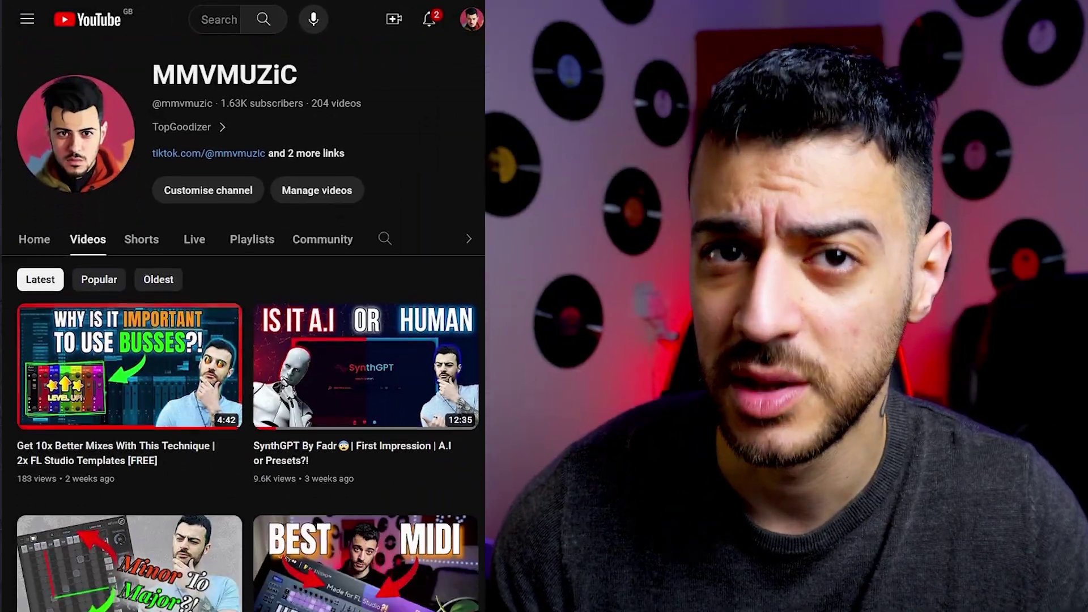
pyautogui.scroll(-12, 242, 340)
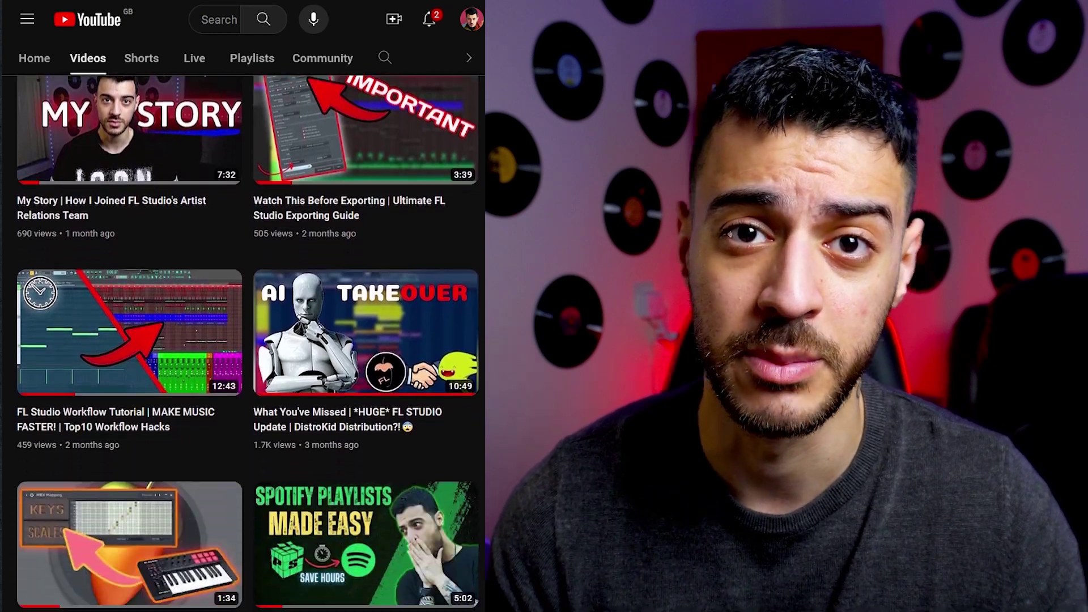
pyautogui.scroll(-12, 242, 340)
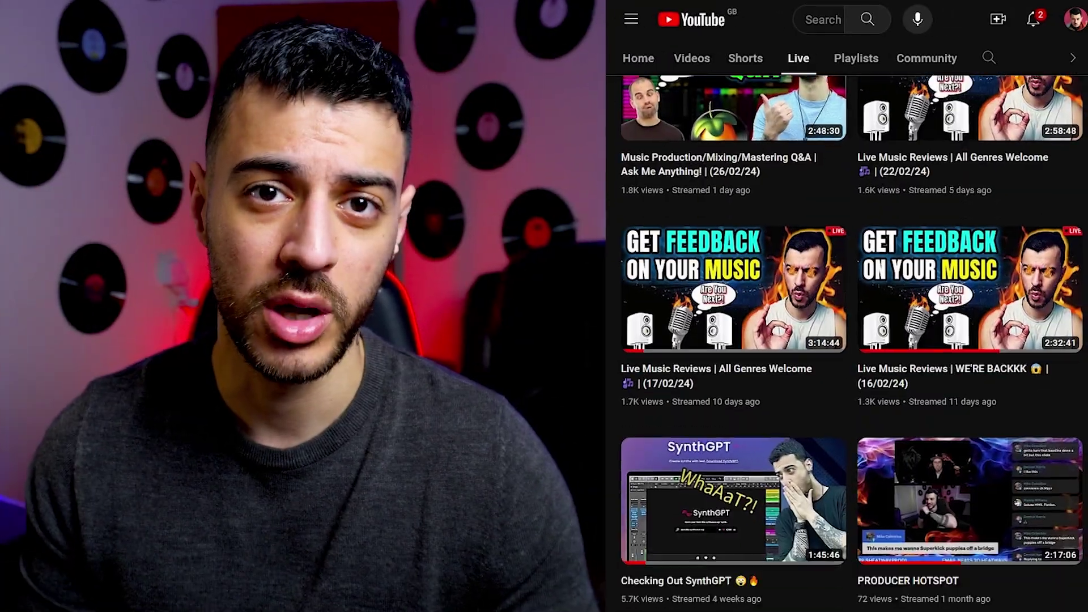
pyautogui.scroll(-7, 847, 339)
pyautogui.scroll(-20, 846, 340)
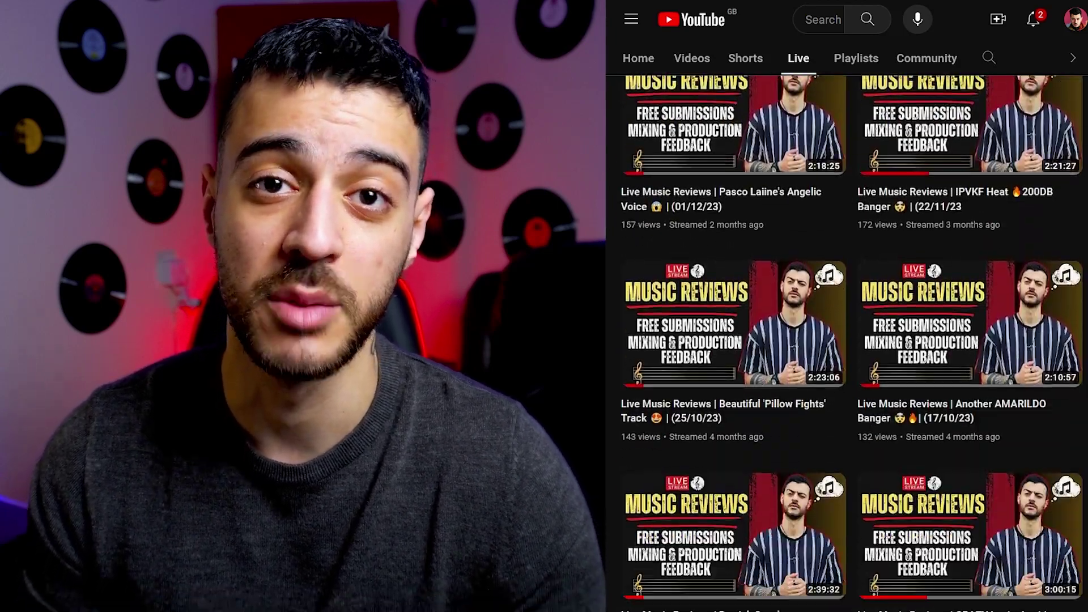
pyautogui.scroll(-20, 846, 340)
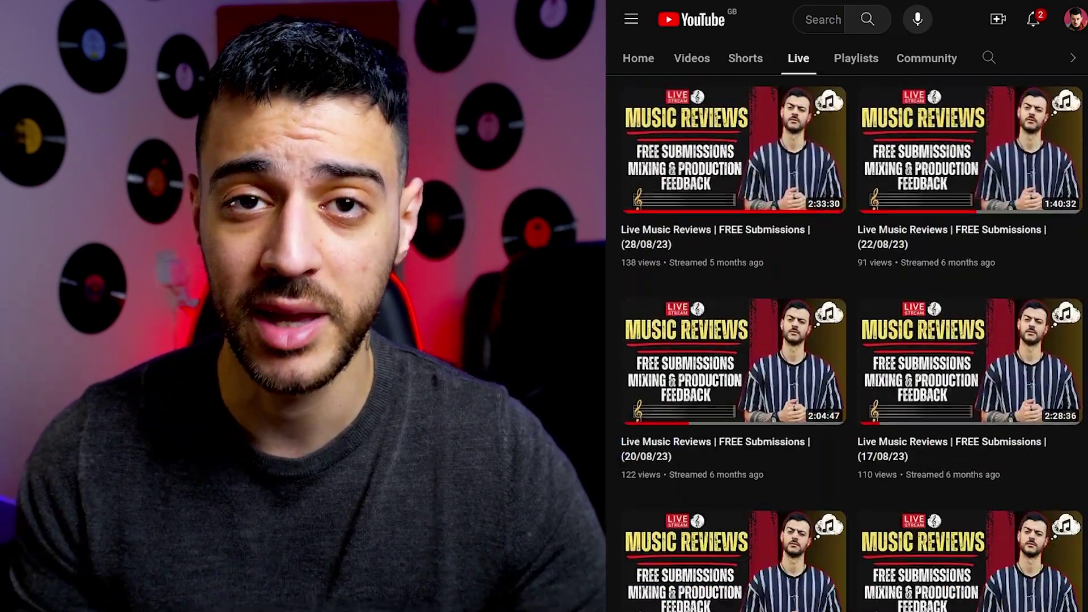
pyautogui.scroll(-20, 846, 340)
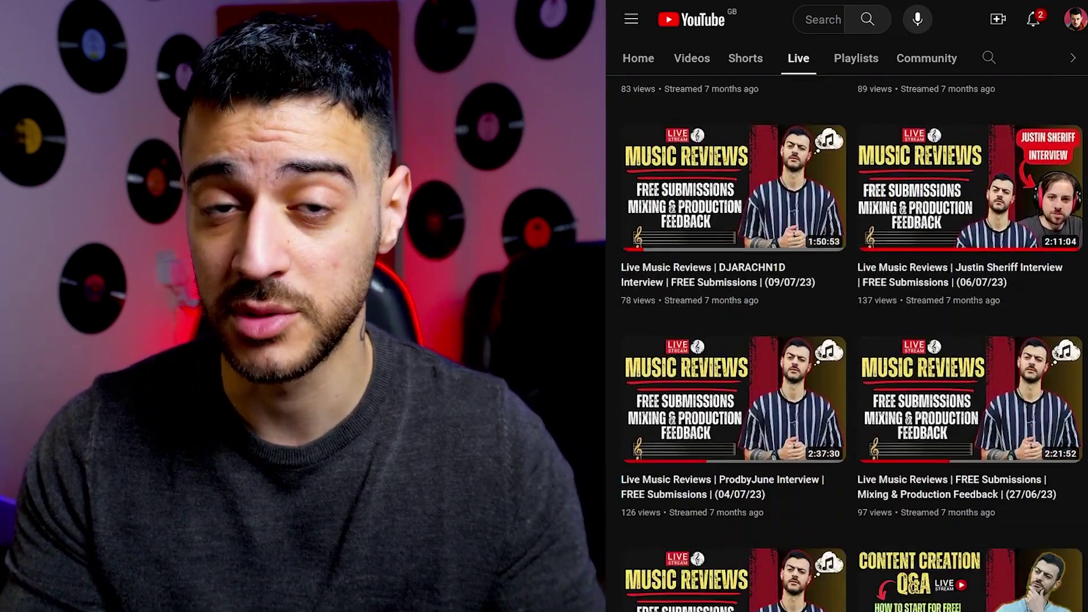
pyautogui.scroll(-20, 846, 340)
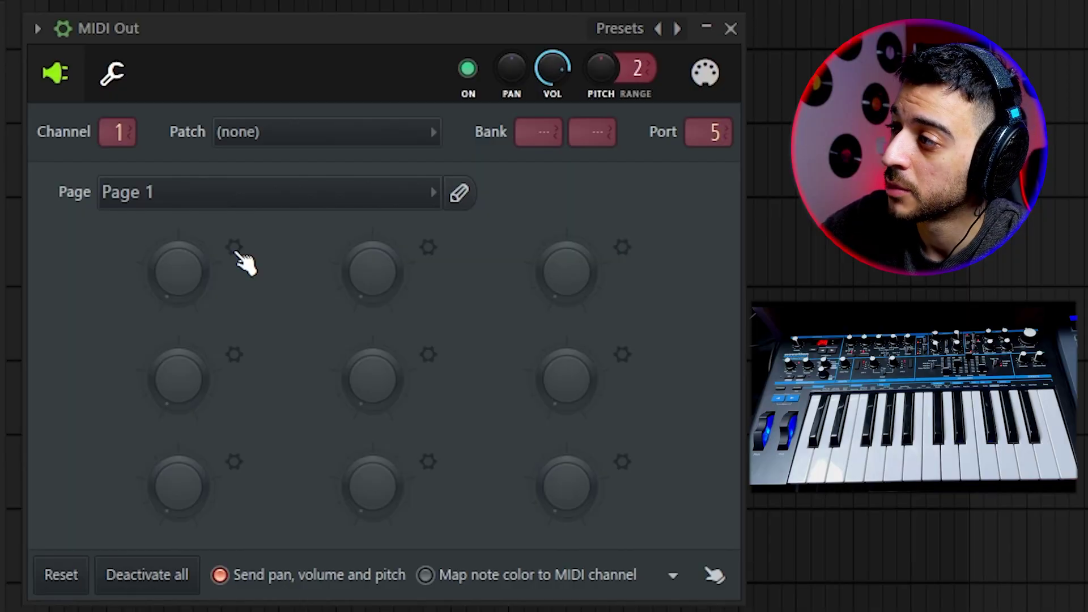
# Step: Give a MIDI Out knob's controller the full name 'Freq Cutoff'
pyautogui.click(235, 245)
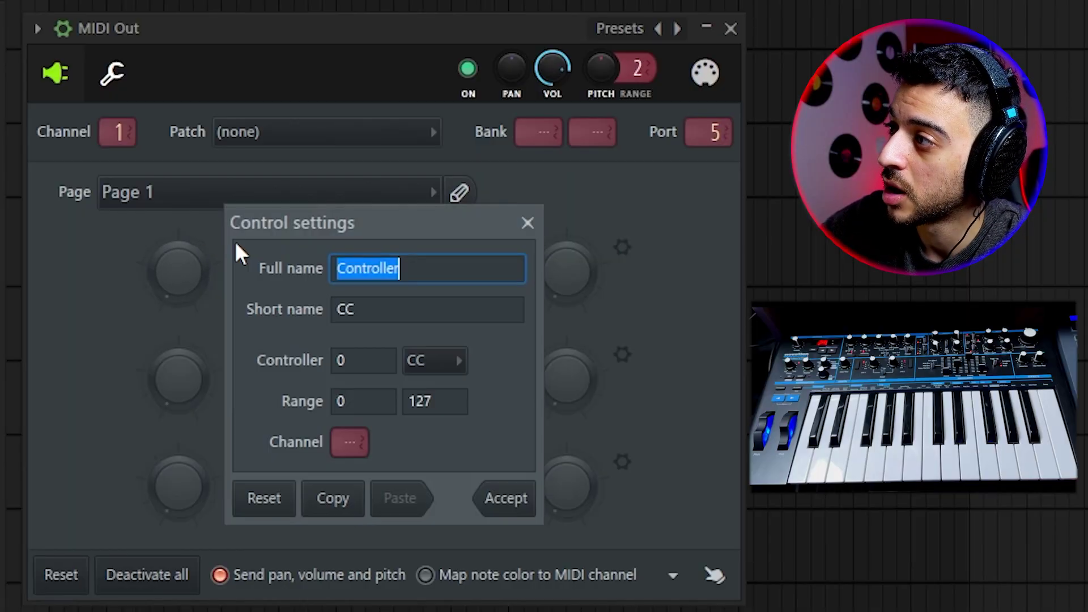
pyautogui.write('Freq Cutoff')
pyautogui.press('Tab')
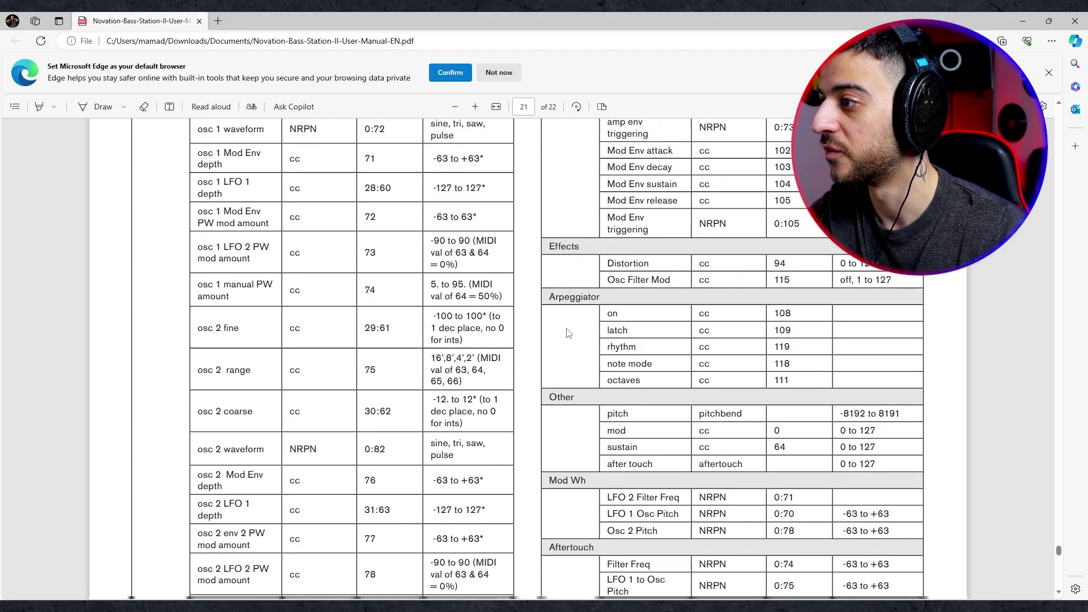
# Step: Locate page 21's Filter table and highlight filter frequency's CC 16 entry
pyautogui.scroll(-5, 568, 333)
pyautogui.scroll(-7, 568, 332)
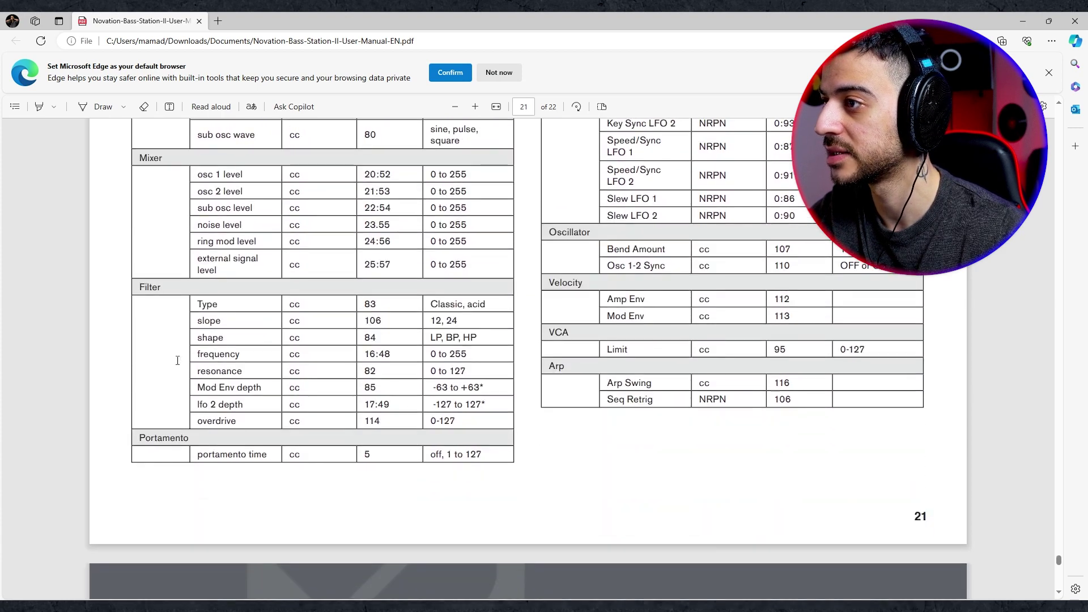
pyautogui.moveTo(198, 354); pyautogui.dragTo(276, 354)
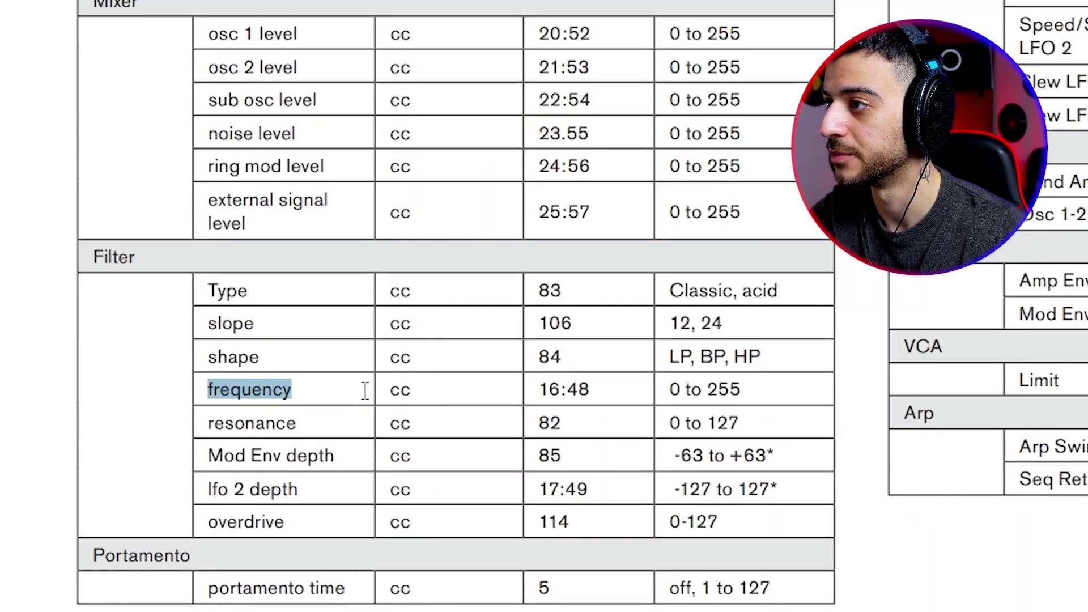
pyautogui.moveTo(389, 389); pyautogui.dragTo(423, 391)
pyautogui.click(543, 390)
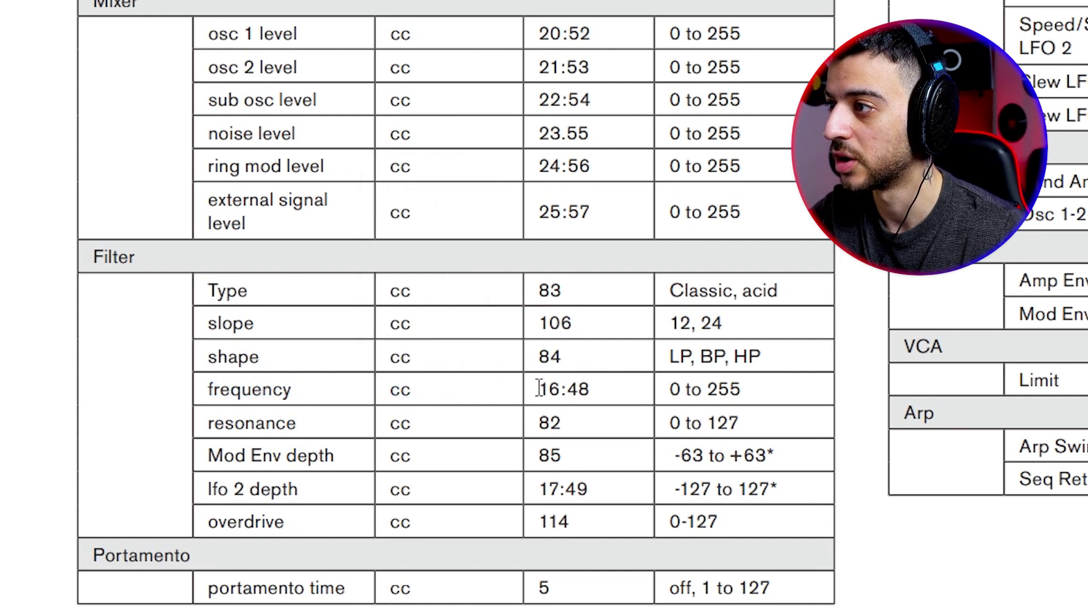
pyautogui.moveTo(539, 389); pyautogui.dragTo(562, 391)
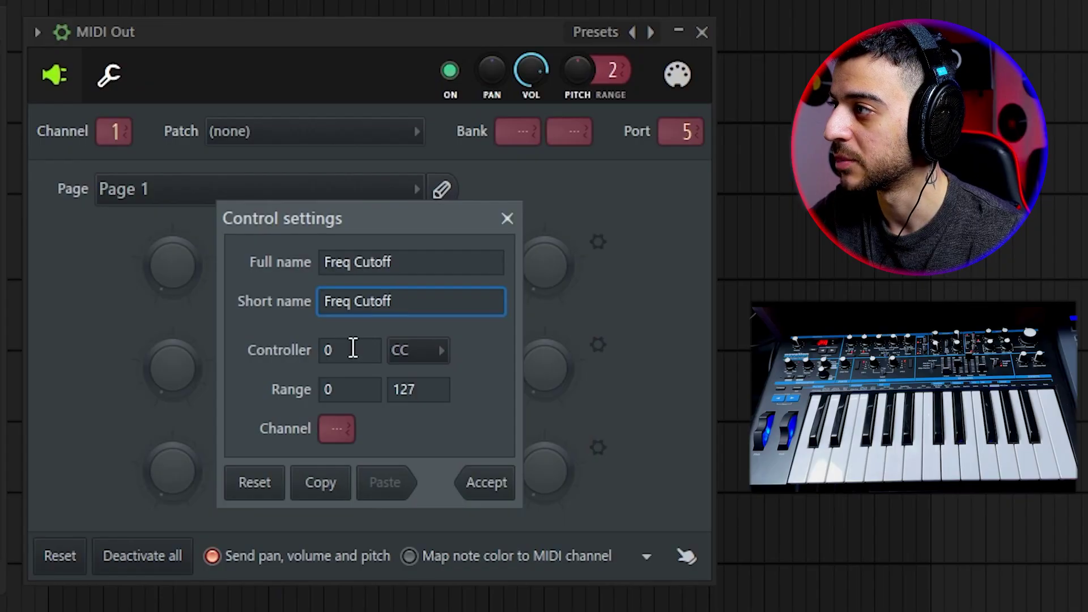
pyautogui.doubleClick(329, 350)
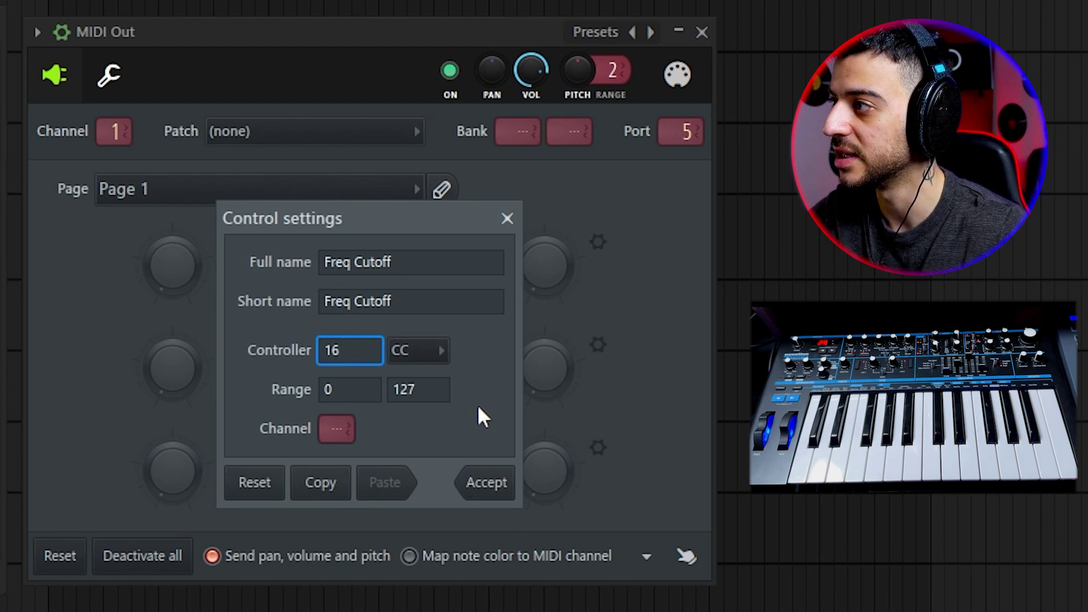
# Step: Accept controller 16 for Freq Cutoff and turn the knob up to 65
pyautogui.click(499, 489)
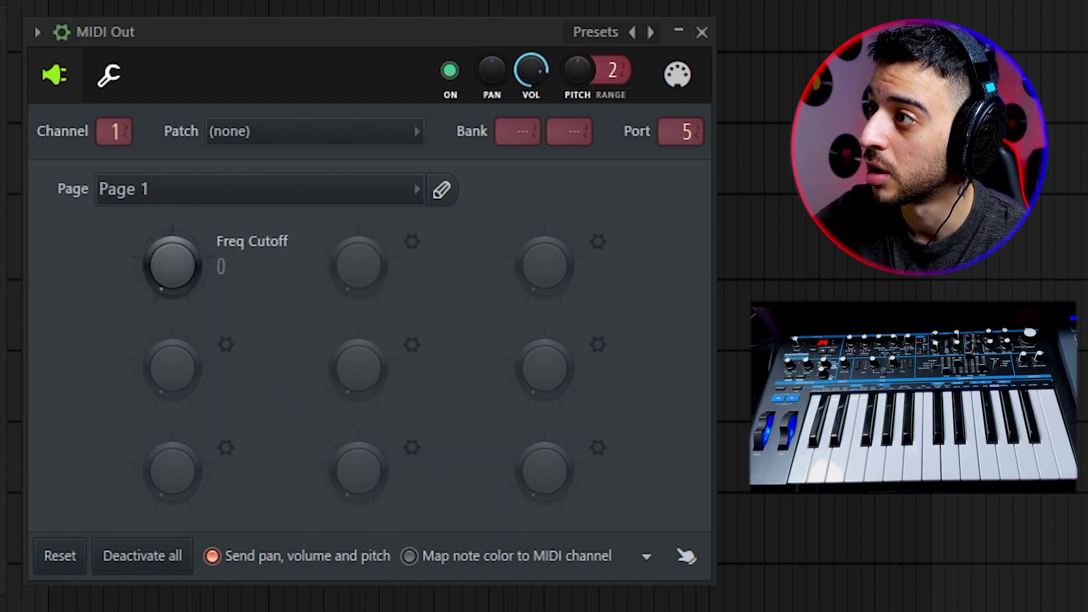
pyautogui.moveTo(170, 263)
pyautogui.mouseDown()
pyautogui.moveTo(170, 144)
pyautogui.moveTo(168, 260)
pyautogui.mouseUp()
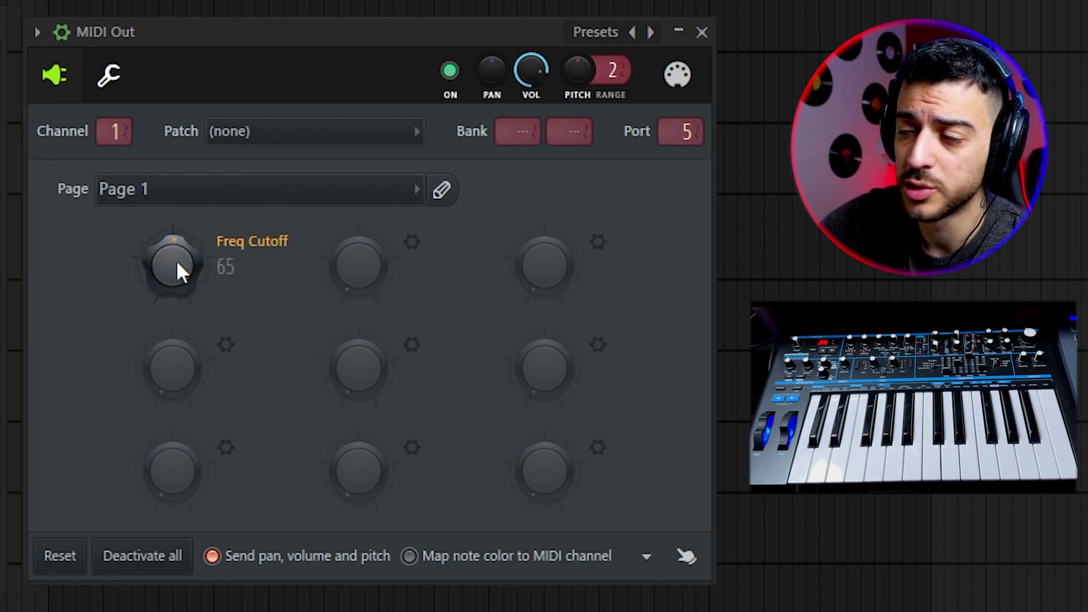
pyautogui.rightClick(177, 263)
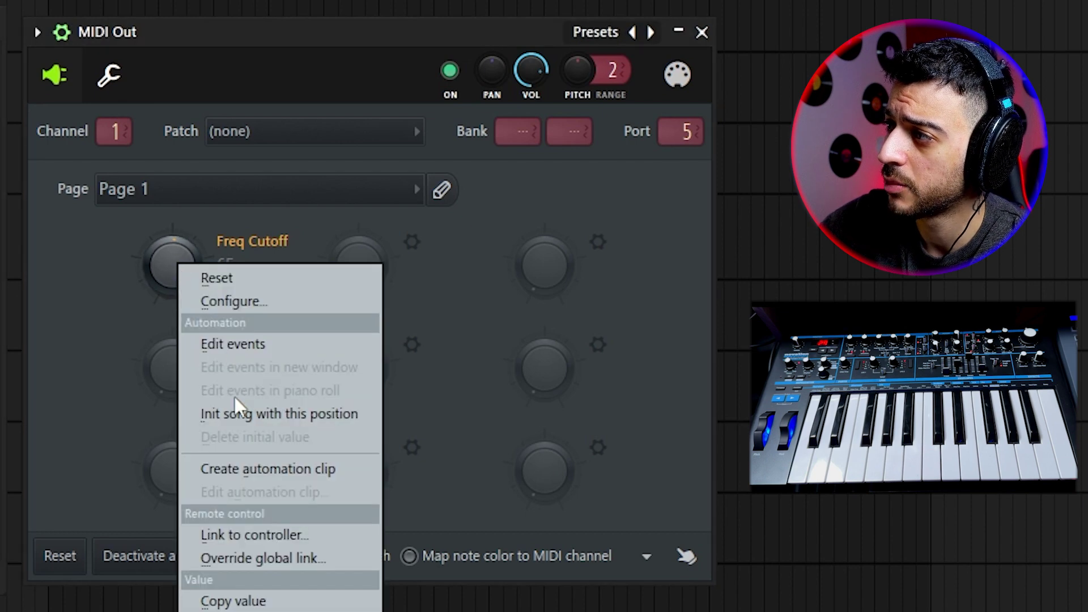
# Step: Create a Freq Cutoff automation clip on Track 8 ramping from low to high
pyautogui.click(266, 469)
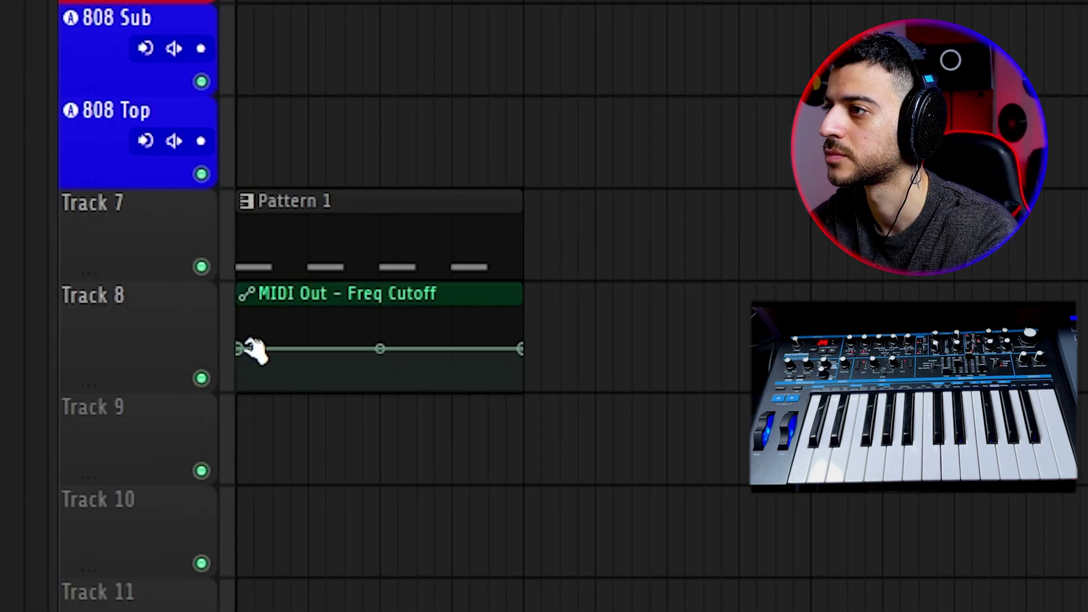
pyautogui.moveTo(242, 348); pyautogui.dragTo(242, 388)
pyautogui.moveTo(521, 359); pyautogui.dragTo(532, 283)
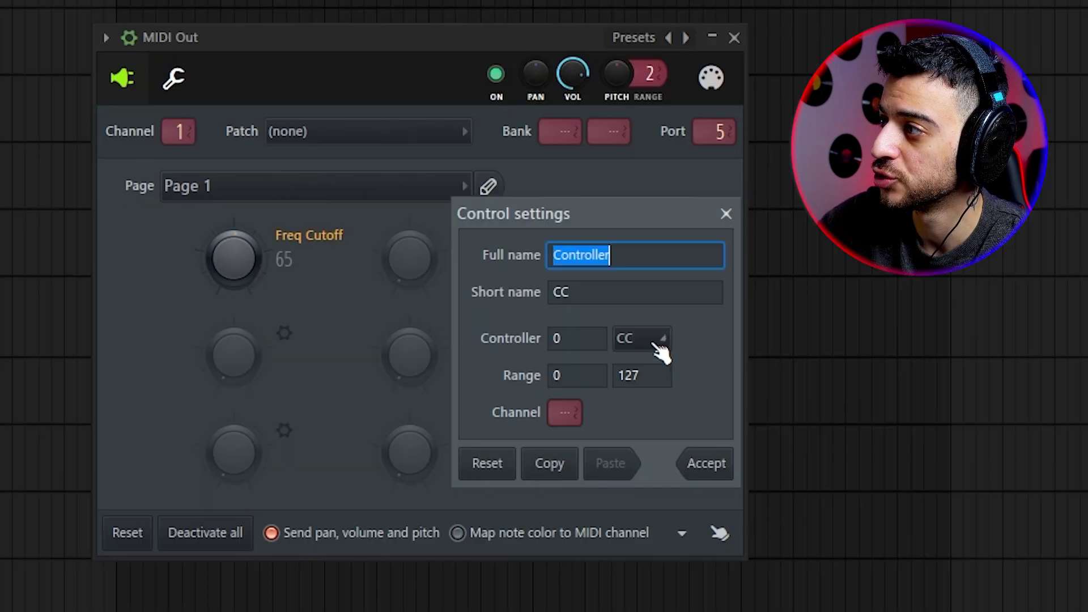
pyautogui.click(656, 338)
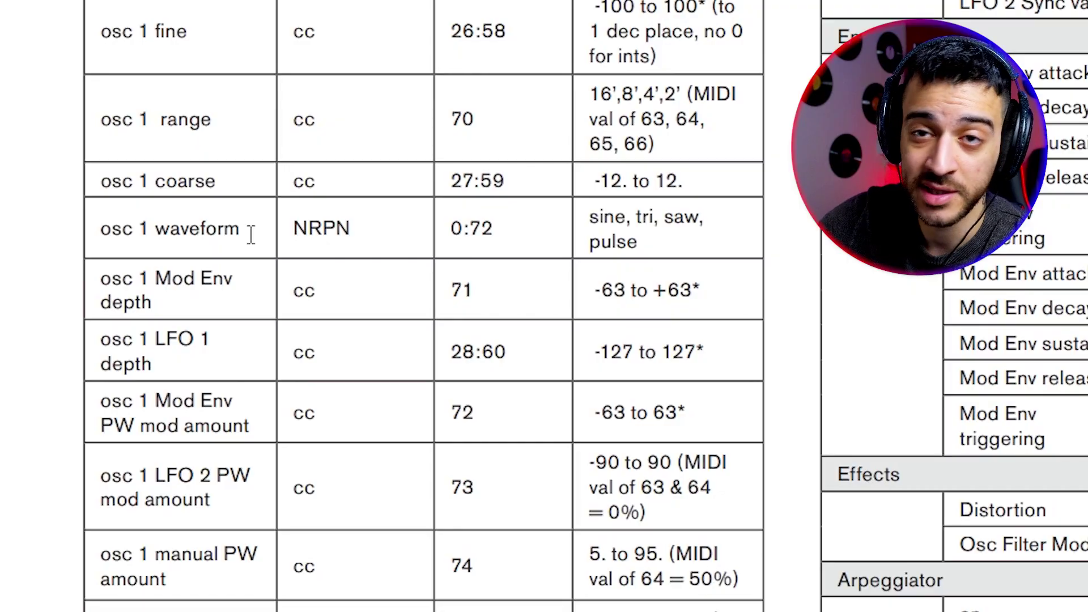
pyautogui.moveTo(243, 231); pyautogui.dragTo(97, 235)
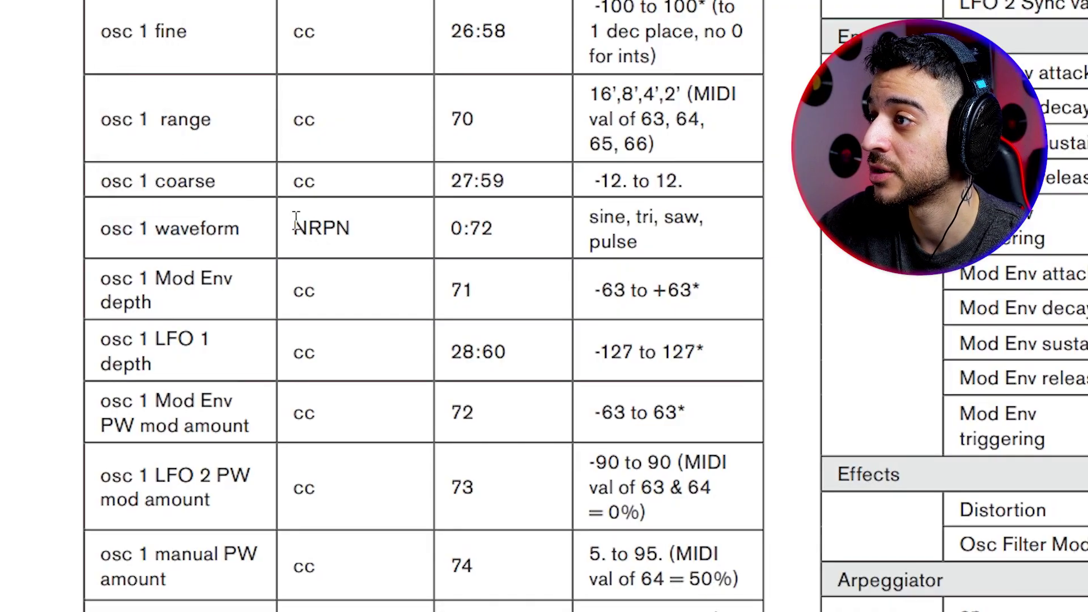
pyautogui.moveTo(294, 227); pyautogui.dragTo(363, 227)
pyautogui.moveTo(453, 230); pyautogui.dragTo(494, 232)
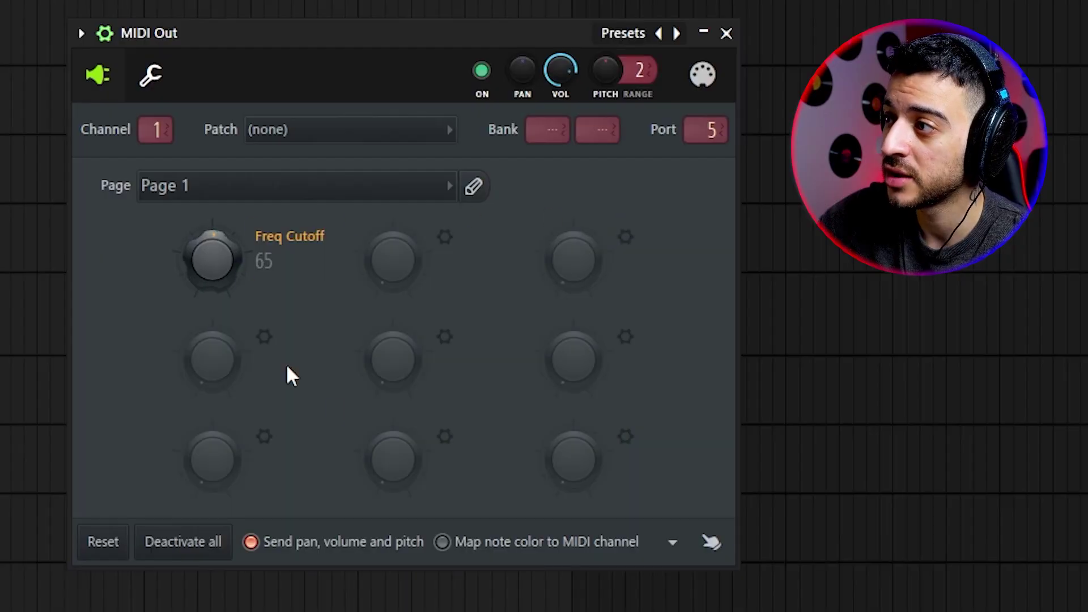
pyautogui.click(251, 192)
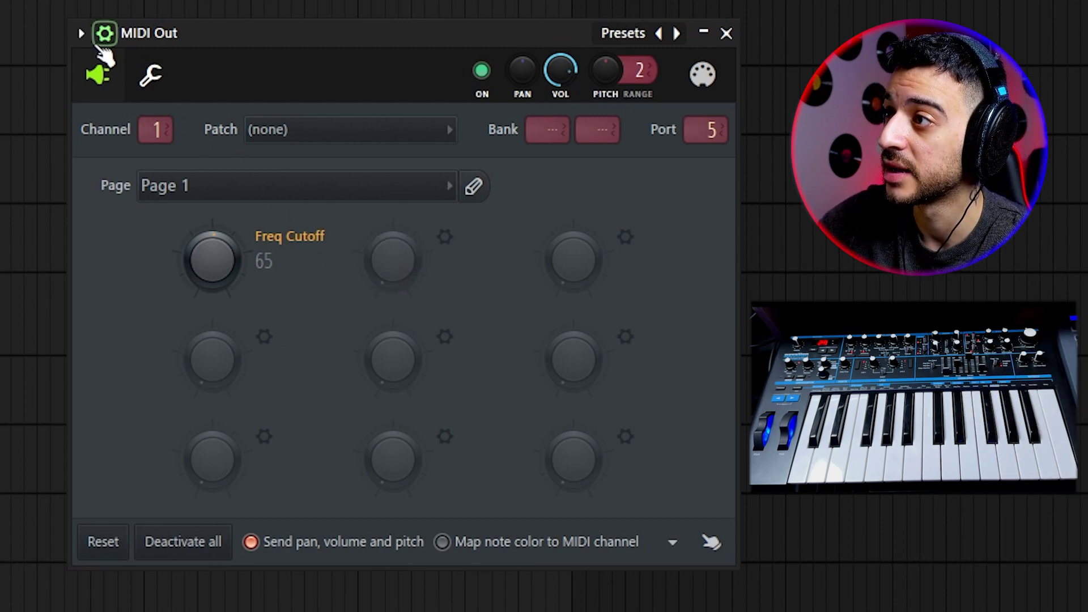
# Step: Save the MIDI Out knob setup as a preset and load the NOVATION Bass Station preset
pyautogui.click(82, 34)
pyautogui.click(127, 148)
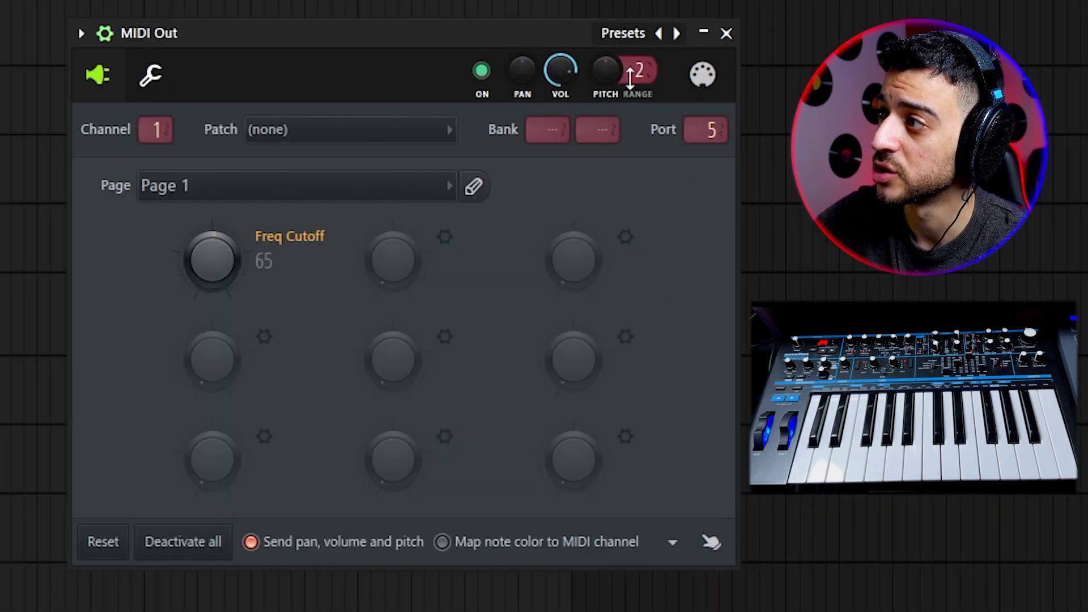
pyautogui.click(620, 34)
pyautogui.click(716, 374)
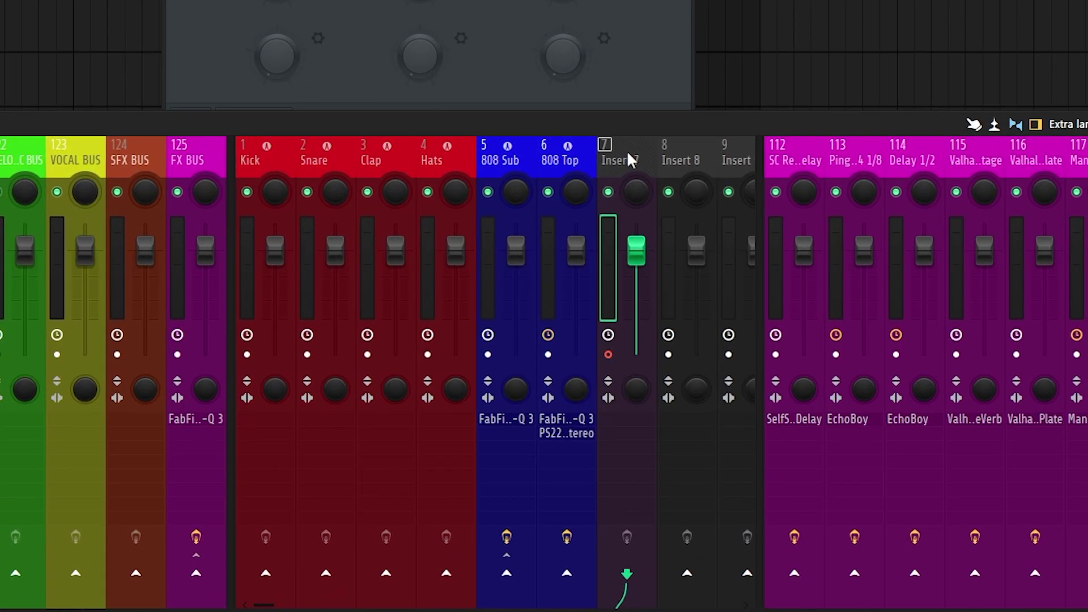
# Step: Arm Insert 7 and record the synth into the playlist as an audio clip
pyautogui.click(607, 355)
pyautogui.click(607, 354)
pyautogui.click(260, 22)
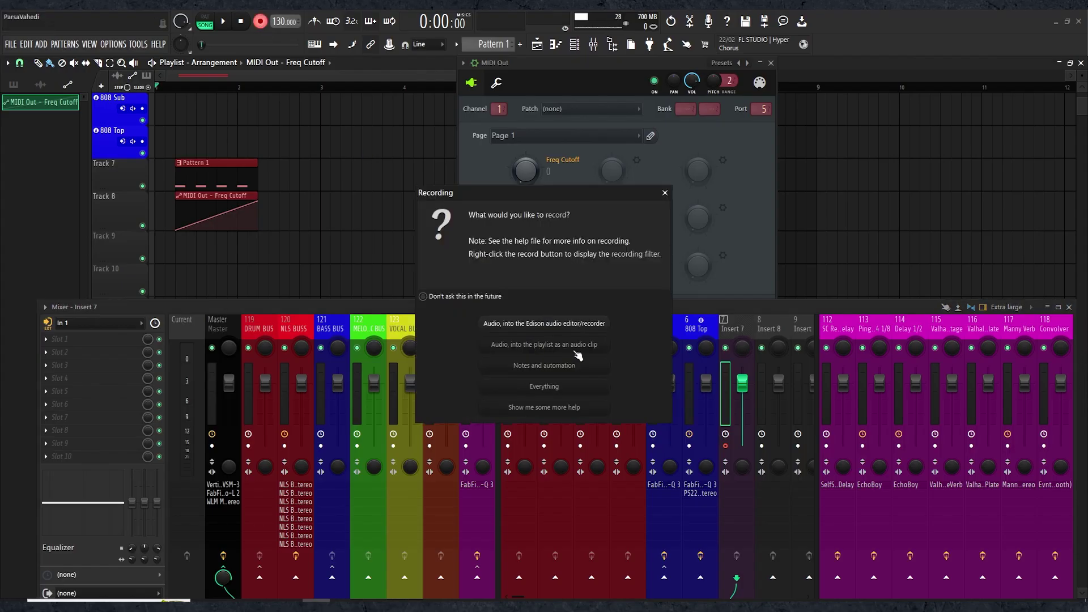
pyautogui.click(547, 346)
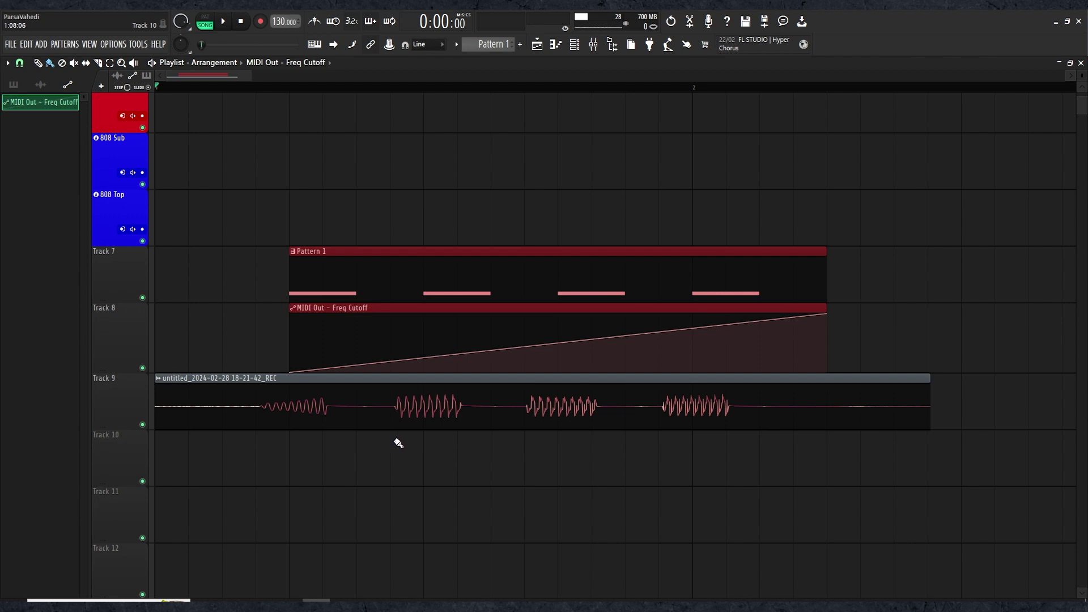
# Step: Trim the recorded audio clip's leading silence so it spans bars 1 to 2, then play it back
pyautogui.scroll(1, 287, 387)
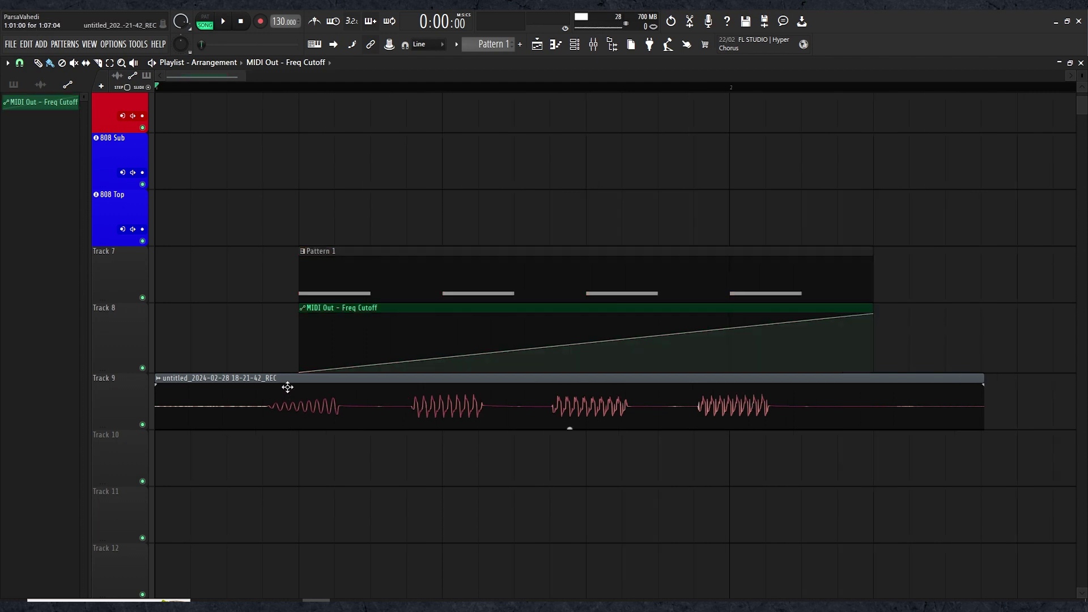
pyautogui.moveTo(285, 379); pyautogui.dragTo(313, 378)
pyautogui.hotkey('ctrl', 'z')
pyautogui.hotkey('ctrl', 'z')
pyautogui.hotkey('ctrl', 'z')
pyautogui.hotkey('ctrl', 'z')
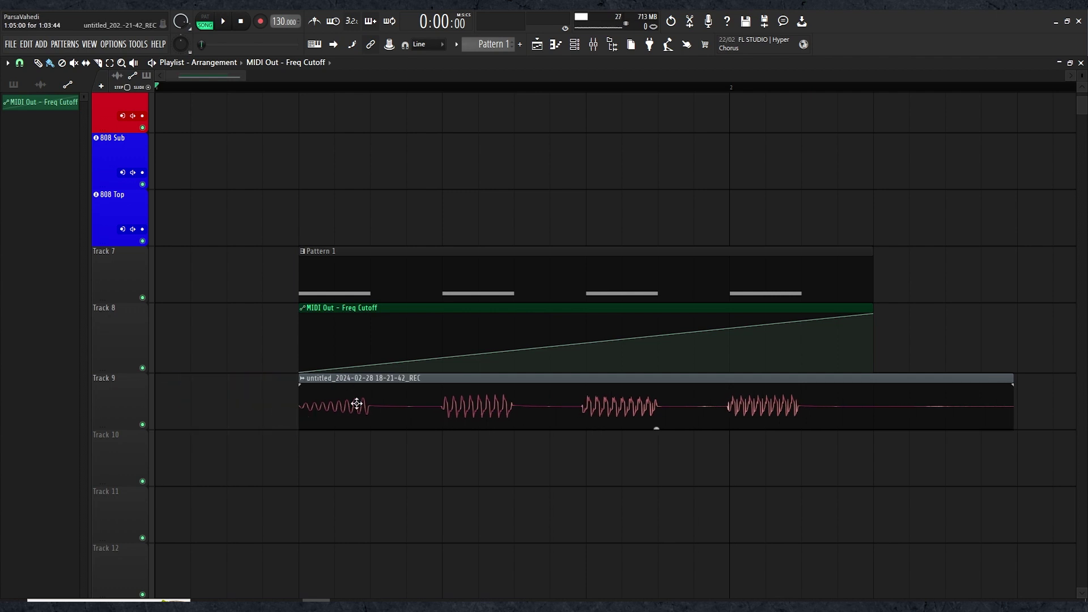
pyautogui.hotkey('ctrl', 'z')
pyautogui.scroll(-1, 729, 349)
pyautogui.hotkey('ctrl', 'a')
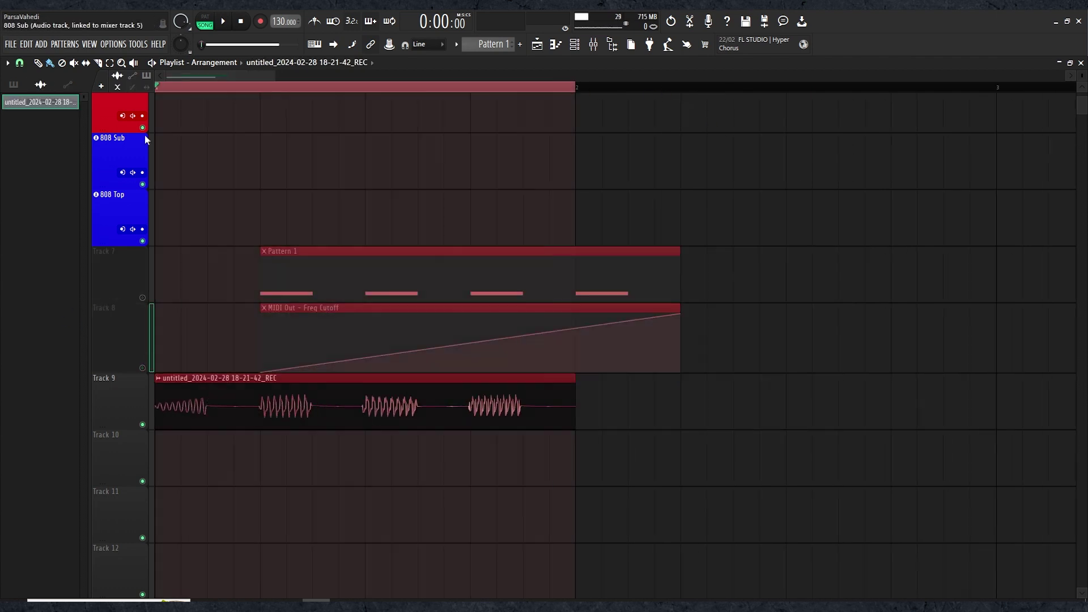
pyautogui.press('space')
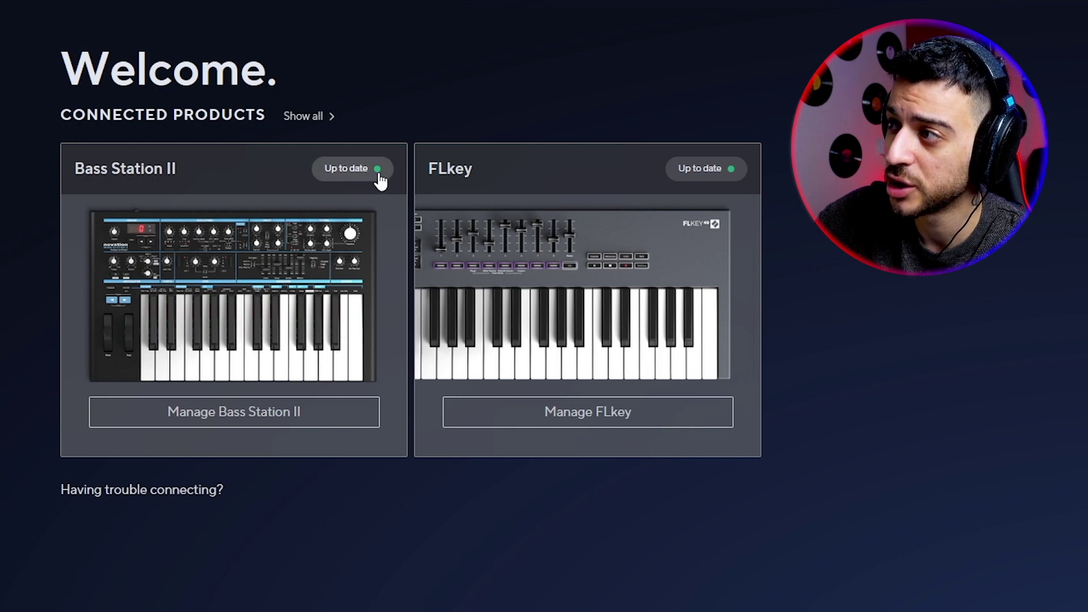
# Step: Choose Manage Bass Station II on the Novation Components welcome page
pyautogui.moveTo(363, 180)
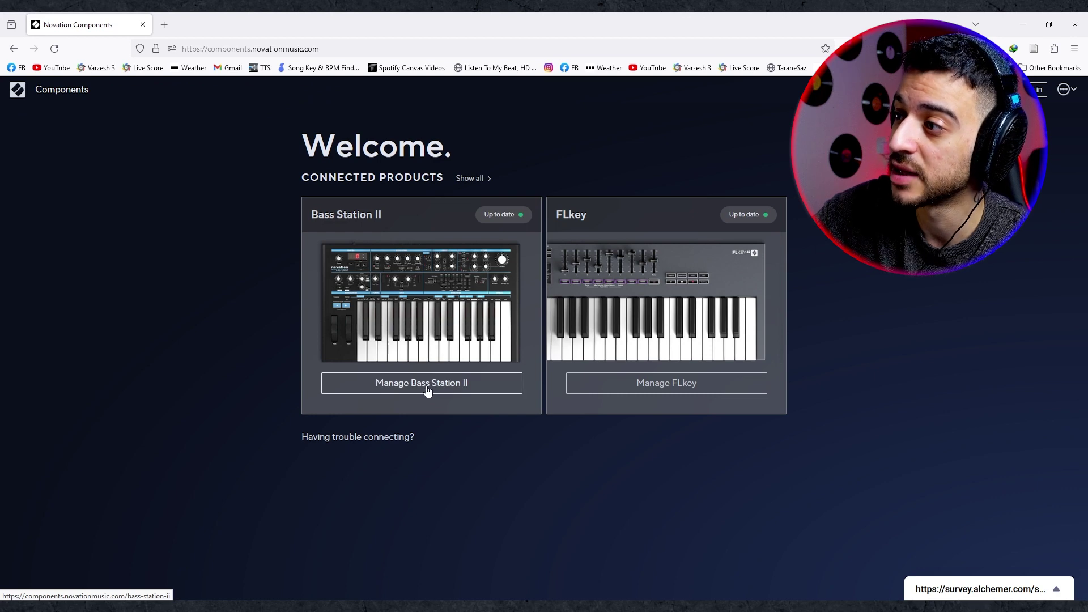
pyautogui.click(427, 390)
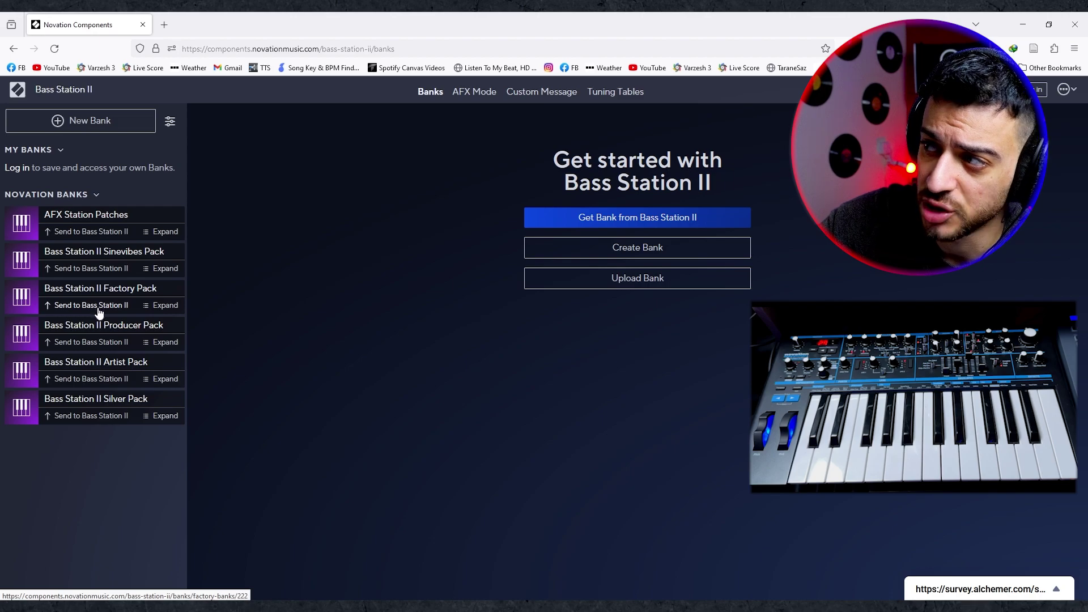
# Step: Send the Bass Station II Factory Pack bank to the synth
pyautogui.click(98, 308)
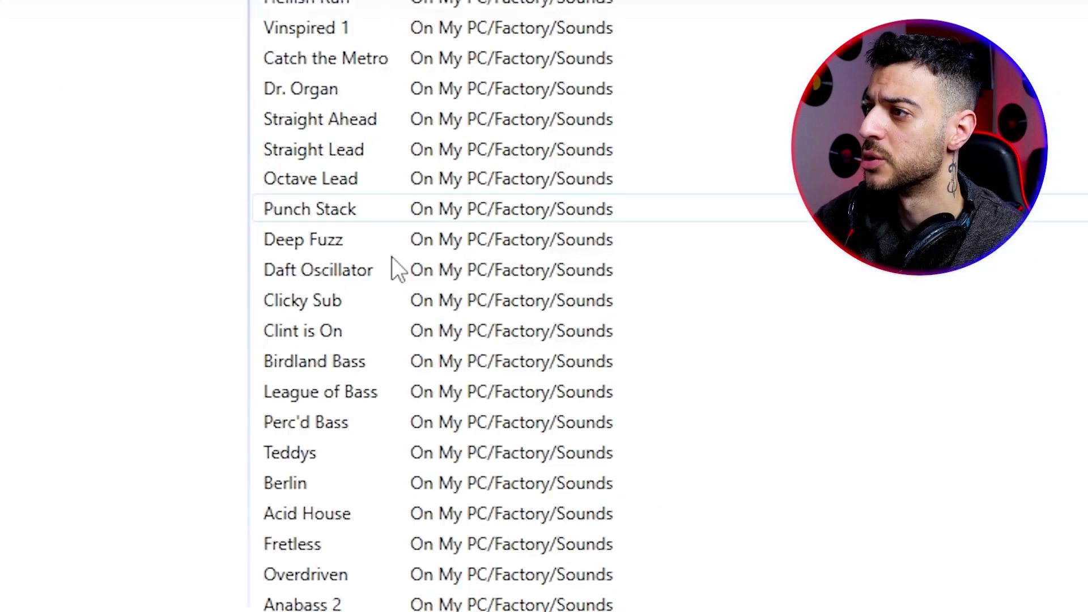
# Step: Search the factory sounds for 'clicky', select Clicky Sub, then clear the search
pyautogui.click(292, 300)
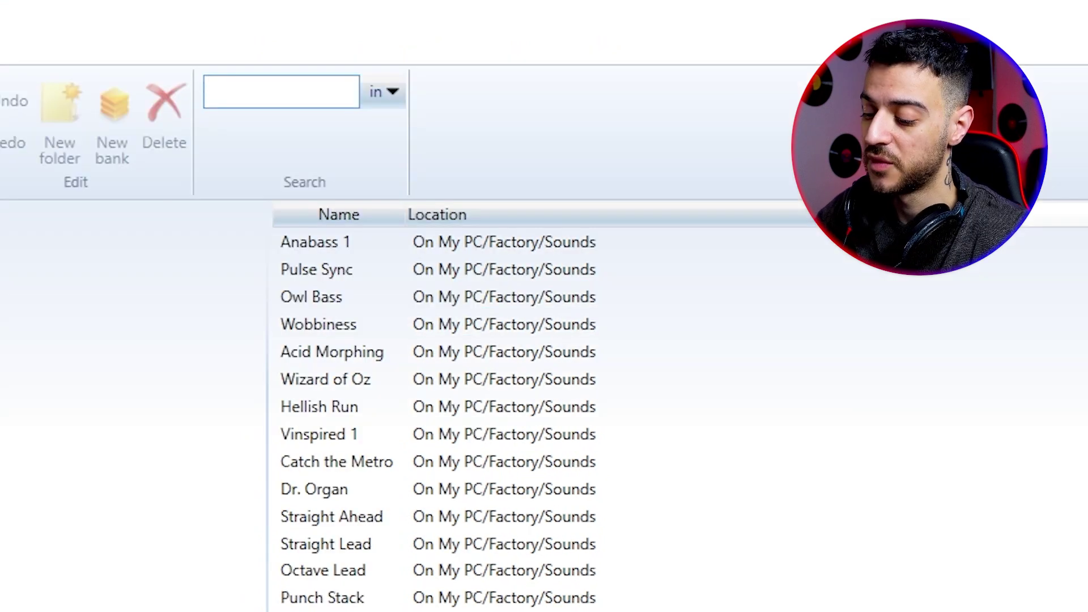
pyautogui.write('clicky')
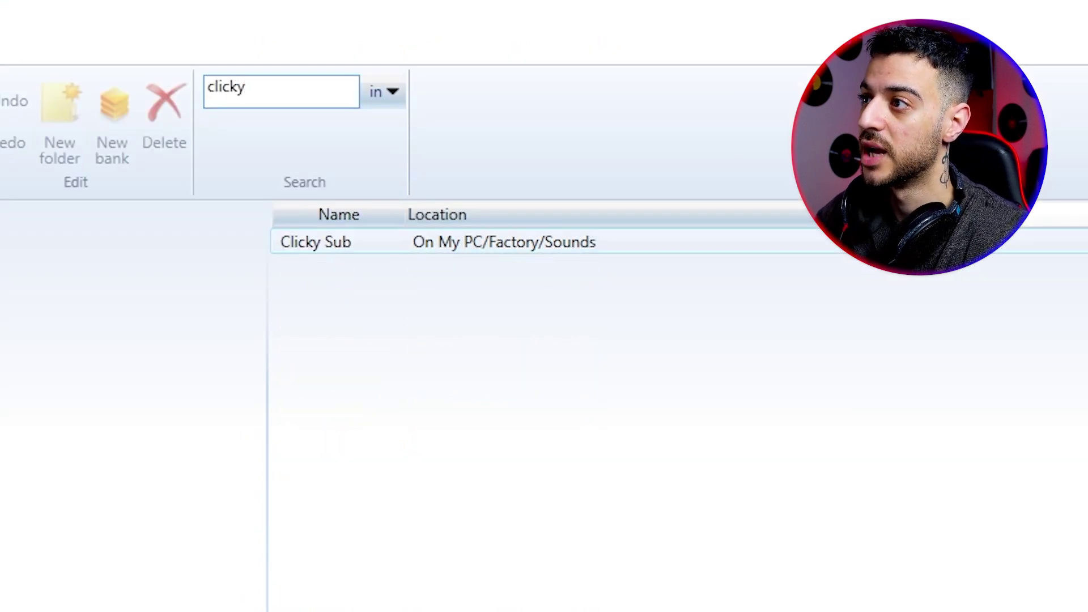
pyautogui.click(339, 248)
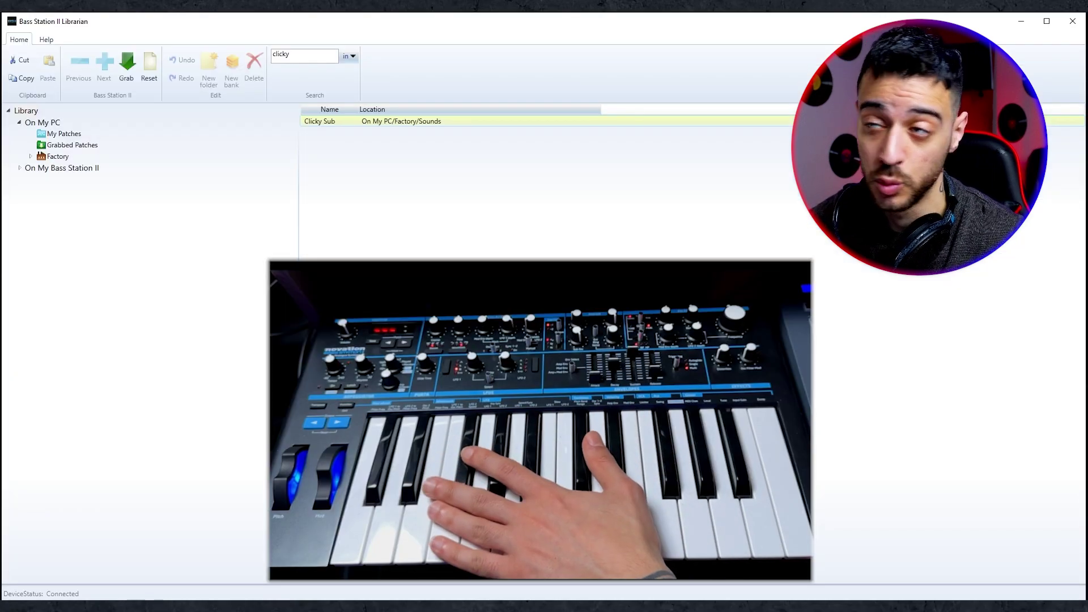
pyautogui.tripleClick(304, 55)
pyautogui.press('BackSpace')
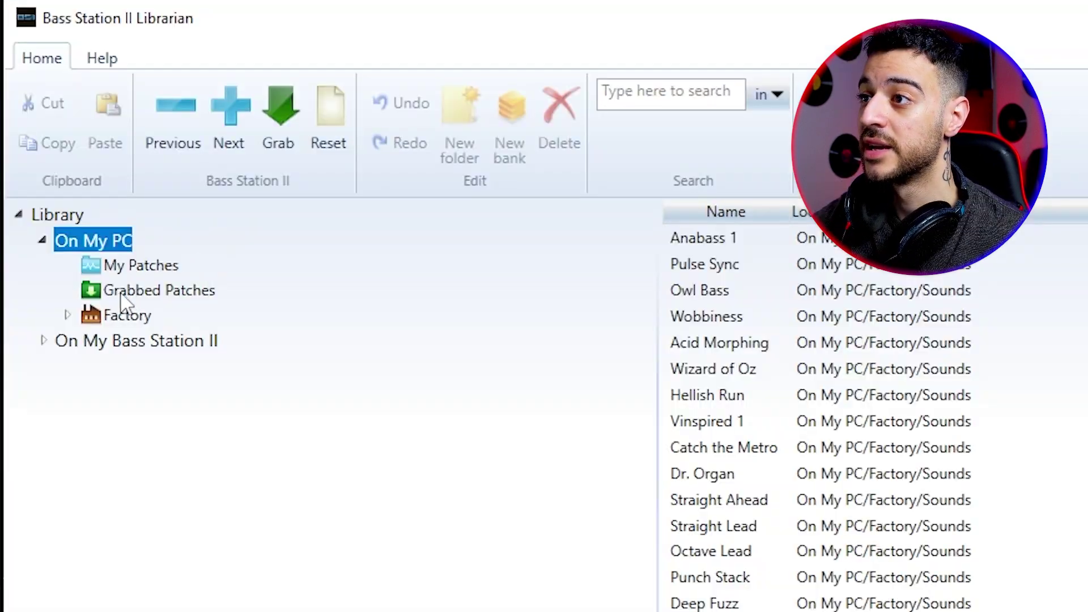
# Step: Grab the synth's current patch into the Grabbed Patches folder
pyautogui.click(82, 145)
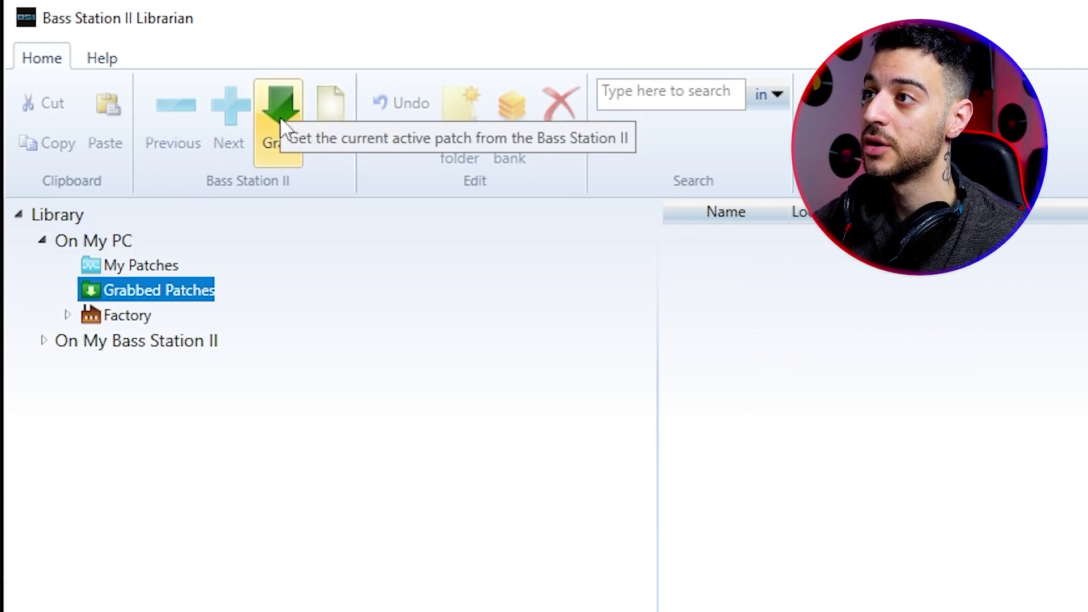
pyautogui.click(281, 113)
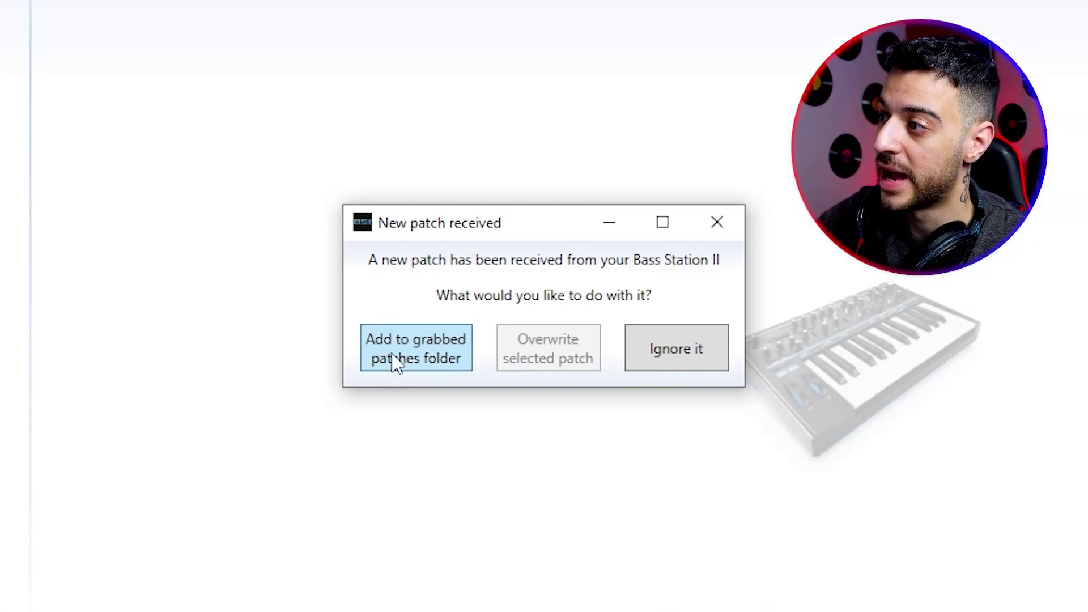
pyautogui.click(454, 361)
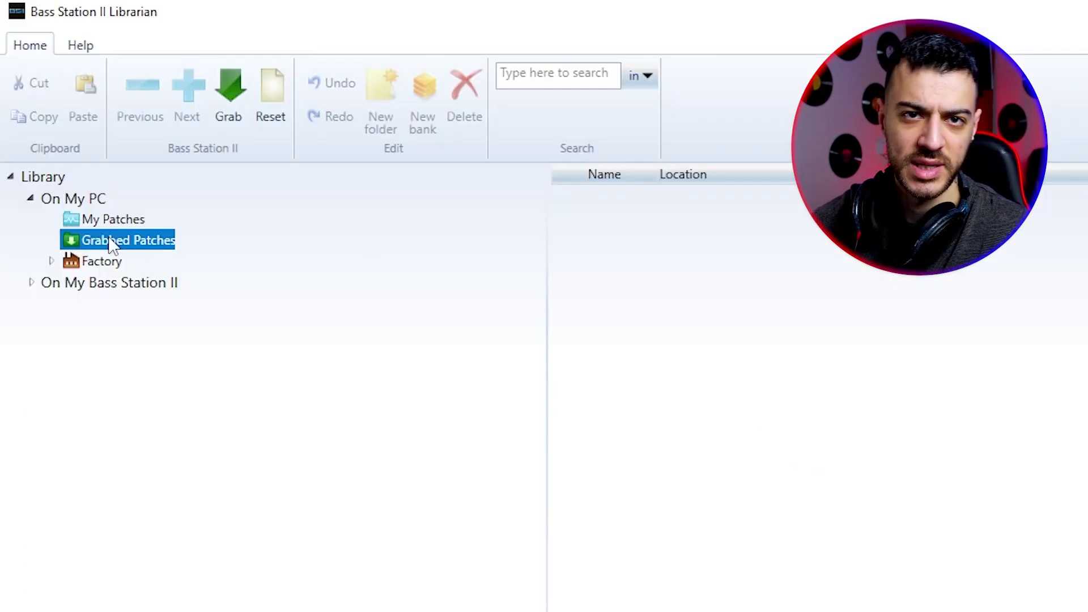